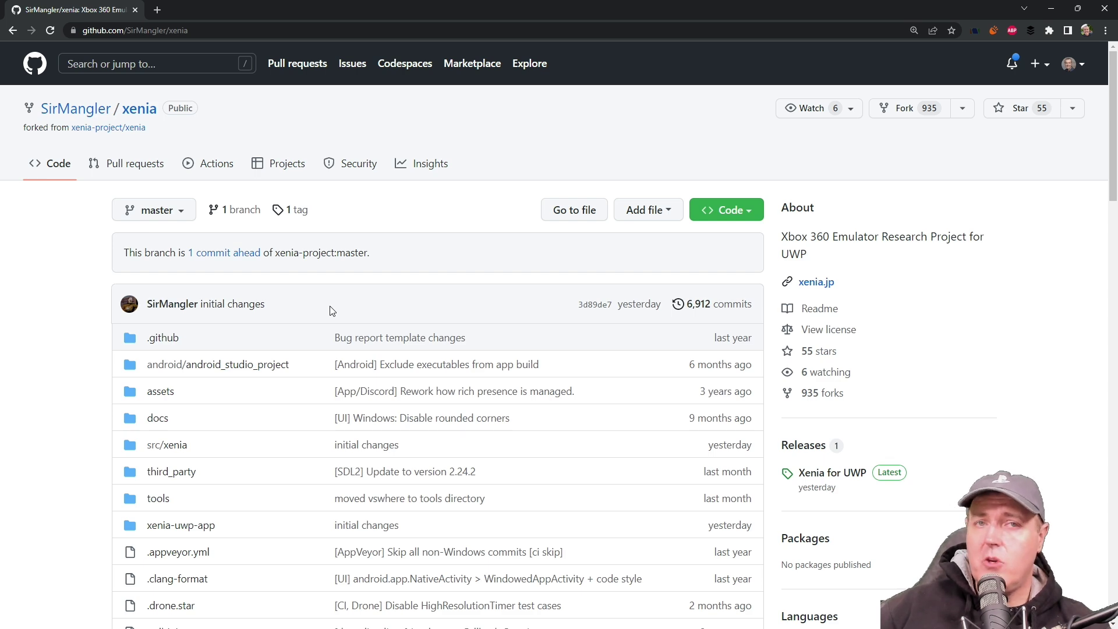
Open the Quickstart wiki page linked from the Xenia repository's README.
scroll(855, 282, down, 15)
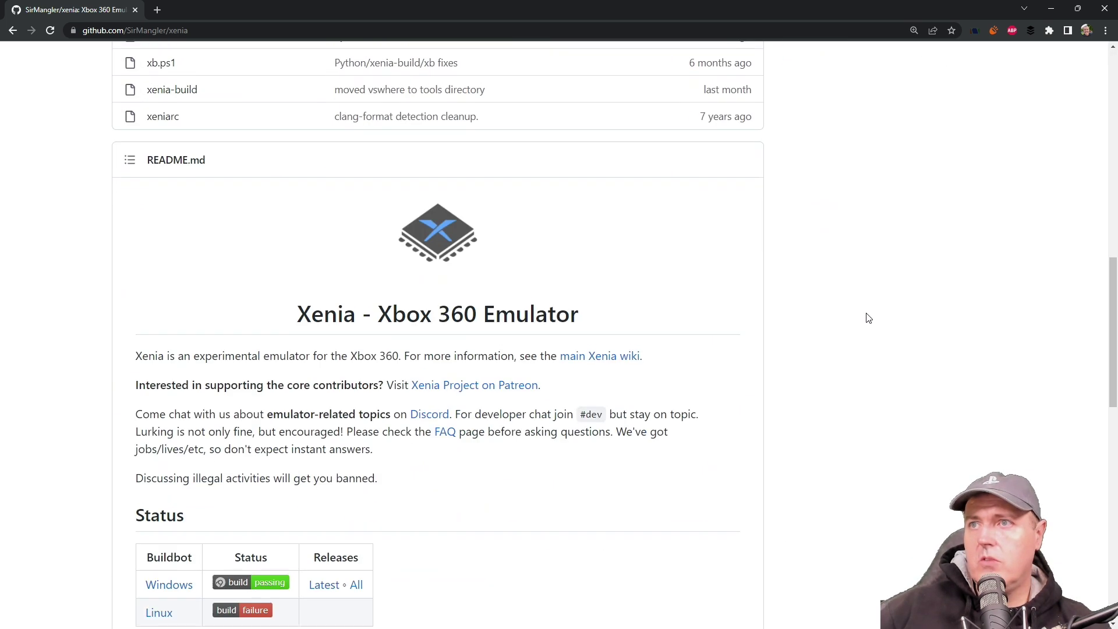
scroll(863, 322, down, 7)
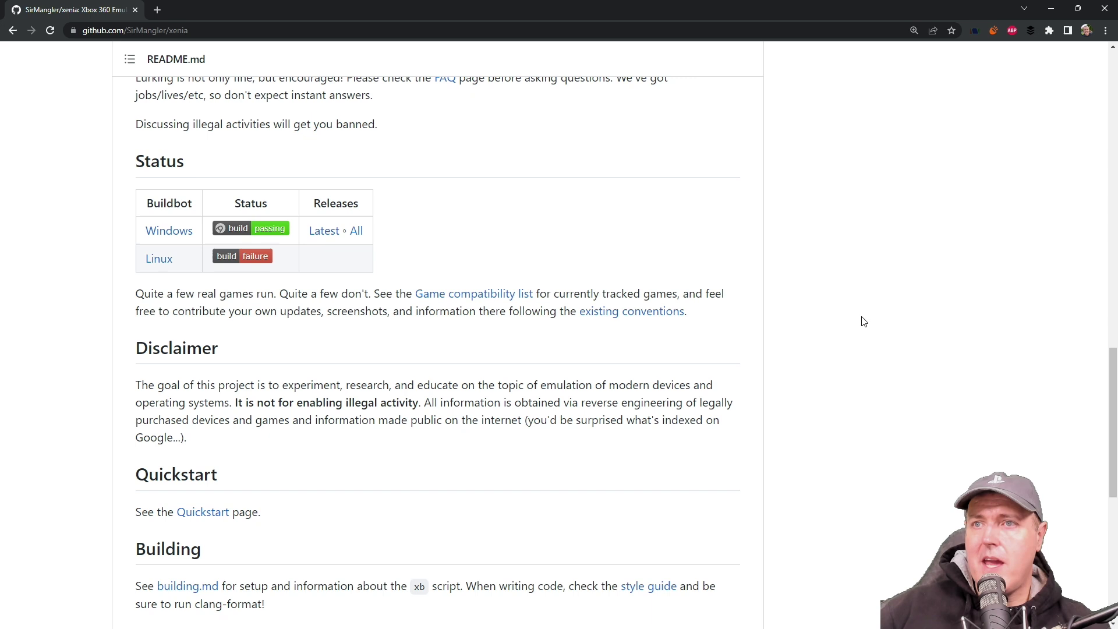
click(201, 337)
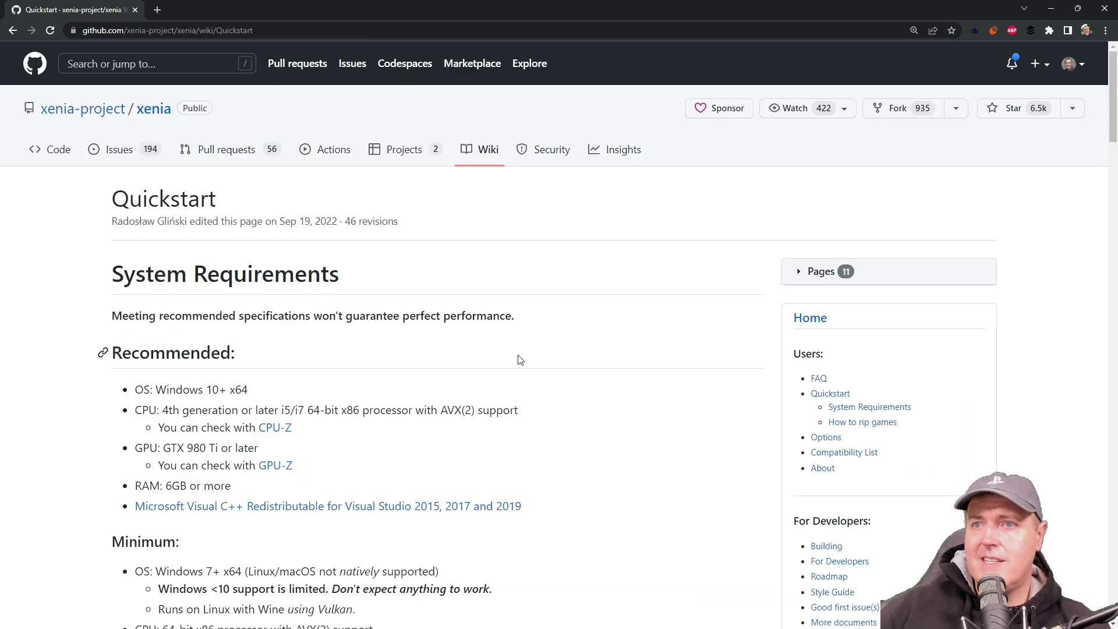
Read through the Quickstart page's system requirements, download information and instructions for ripping games on a stock console.
scroll(516, 355, down, 1)
scroll(516, 355, down, 1)
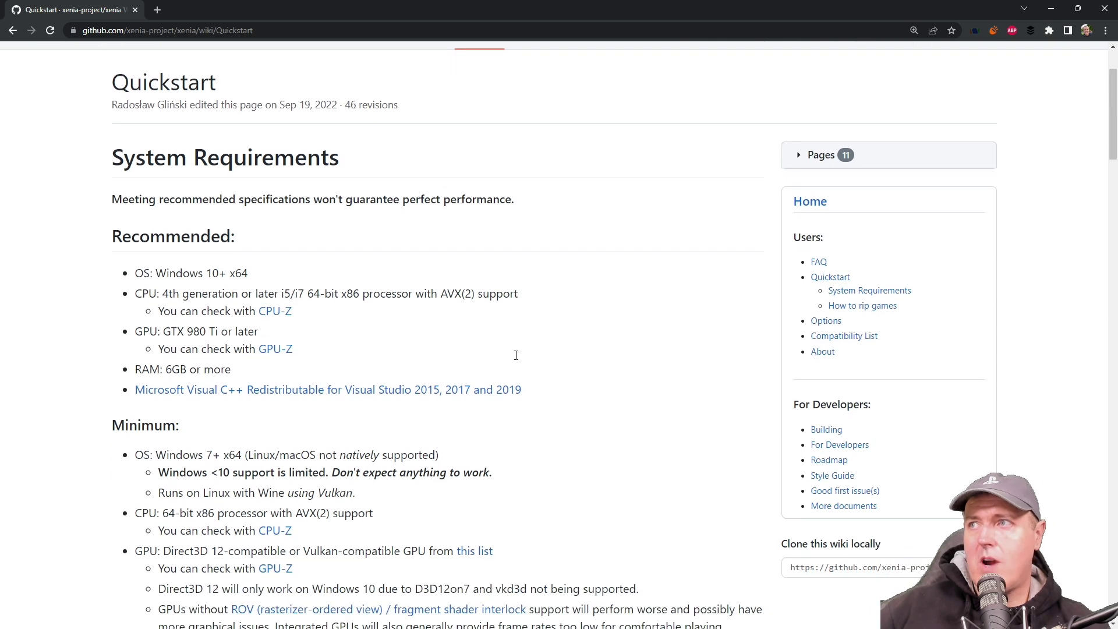
scroll(516, 358, down, 2)
scroll(517, 358, down, 5)
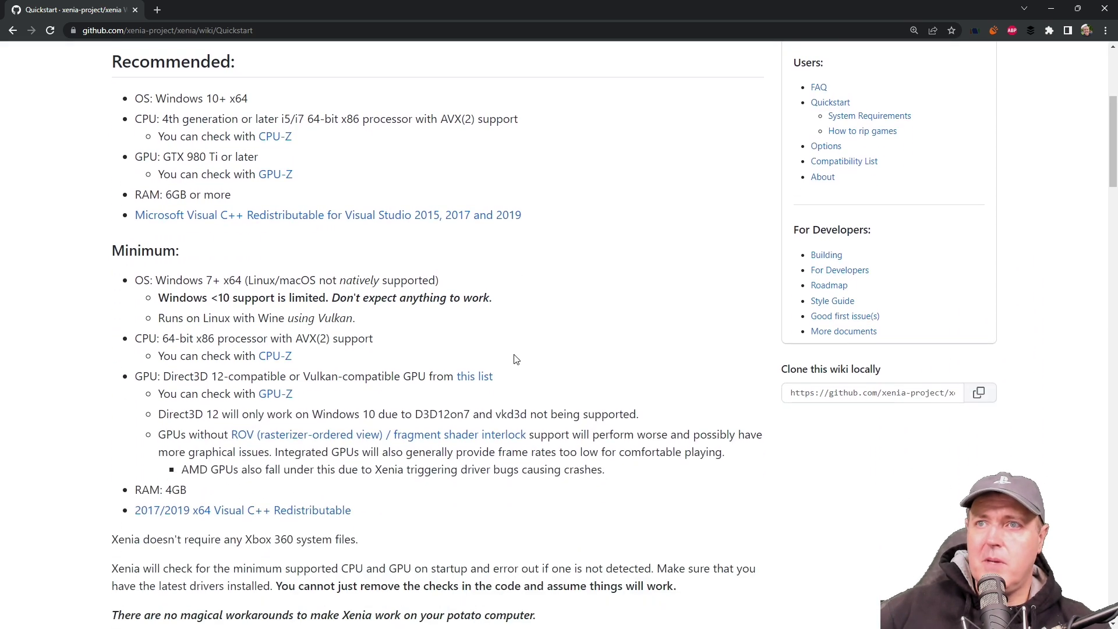
scroll(515, 355, down, 5)
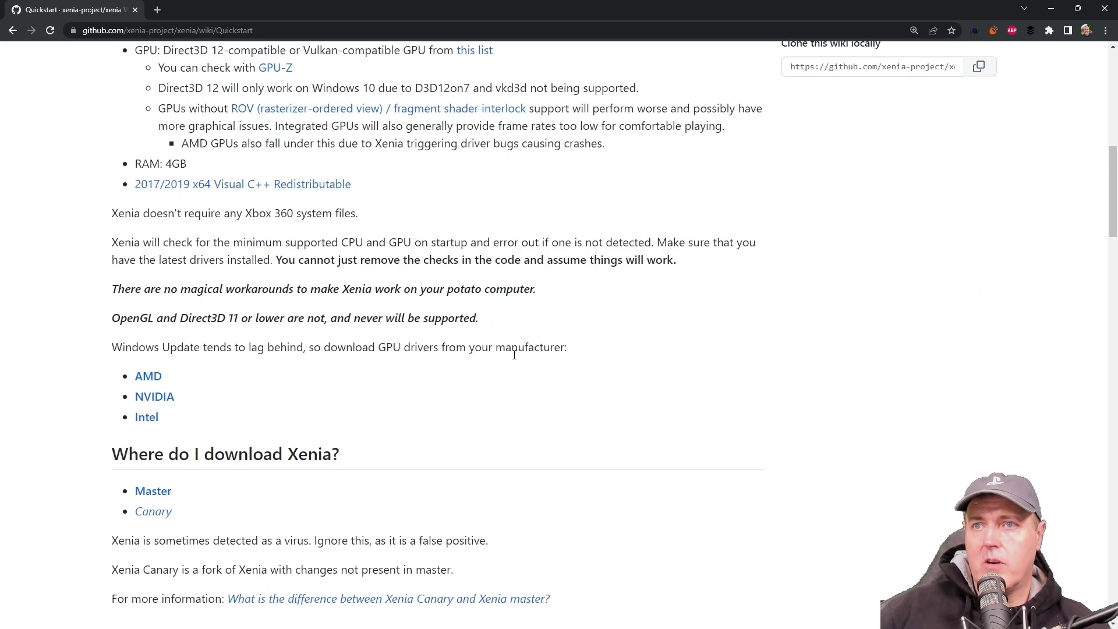
scroll(550, 401, down, 3)
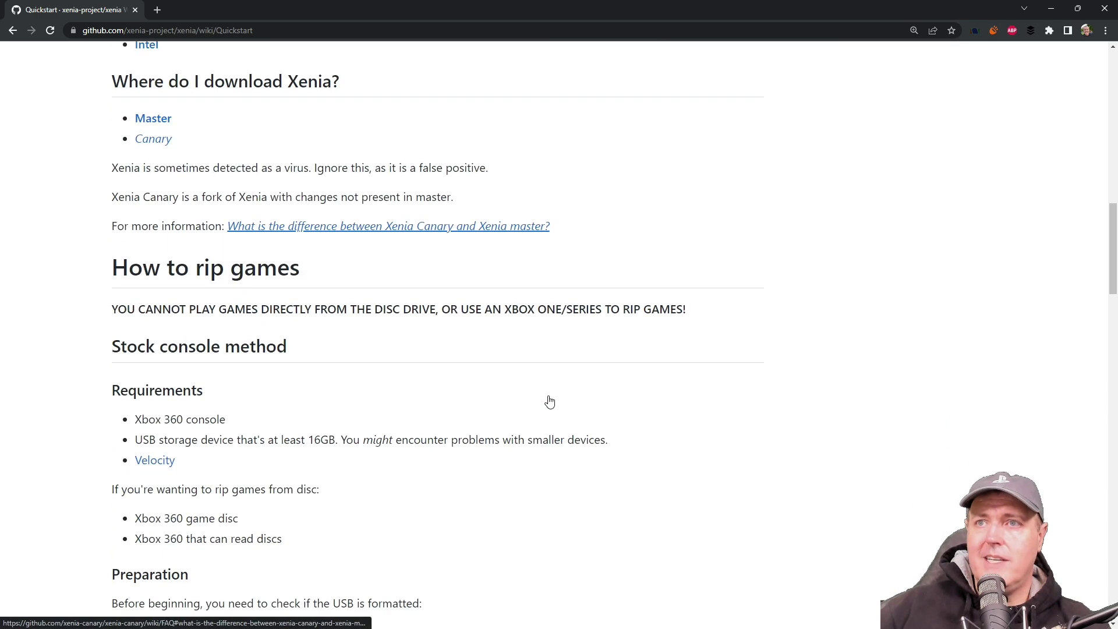
scroll(550, 401, down, 1)
scroll(550, 401, down, 3)
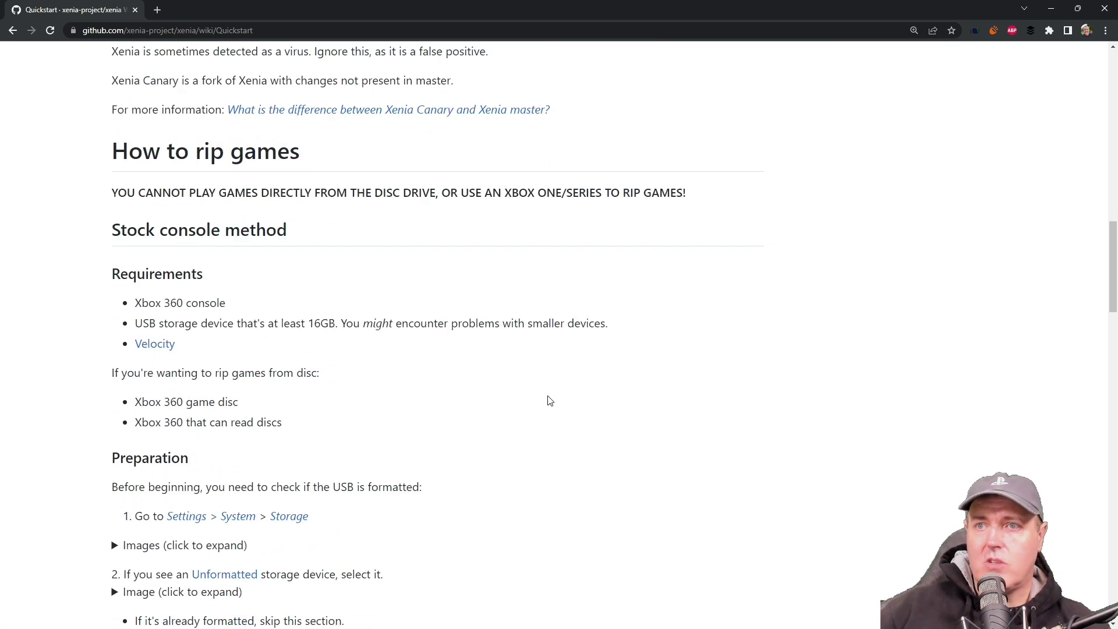
scroll(336, 385, down, 2)
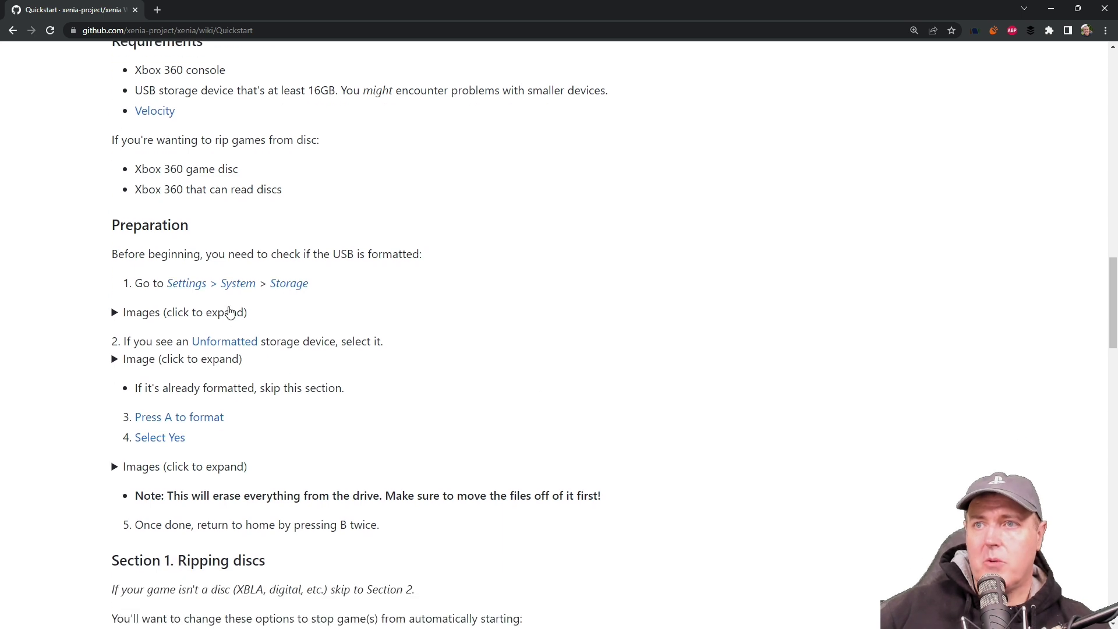
scroll(322, 511, down, 5)
scroll(322, 511, down, 3)
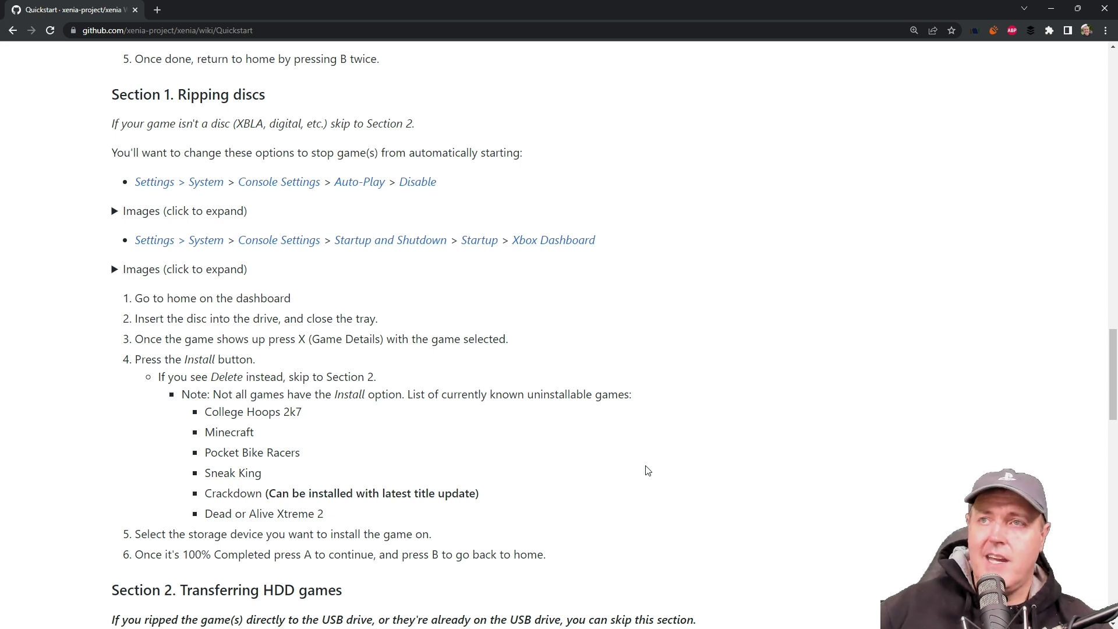
scroll(1068, 418, up, 3)
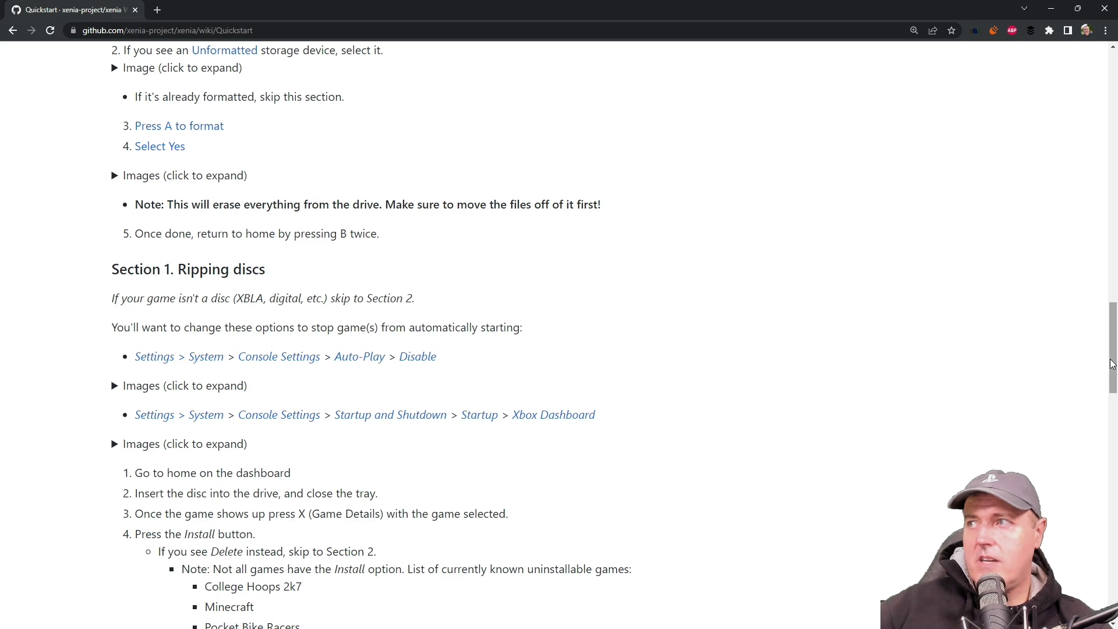
drag(1112, 364, 1090, 66)
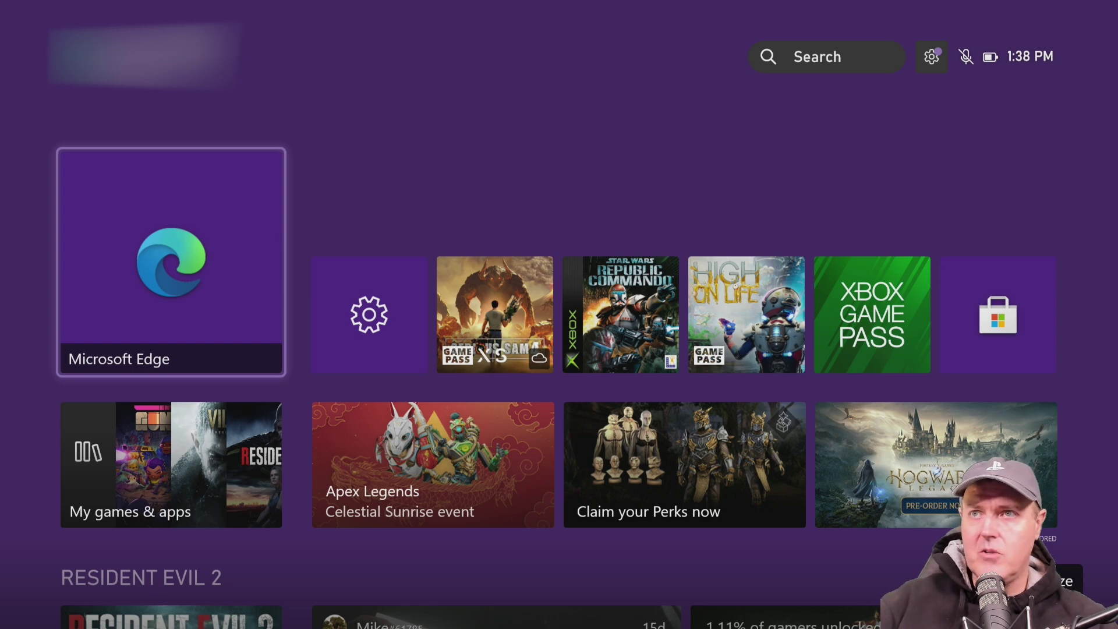
Switch to the Xbox console's home screen and launch Microsoft Edge.
key(Return)
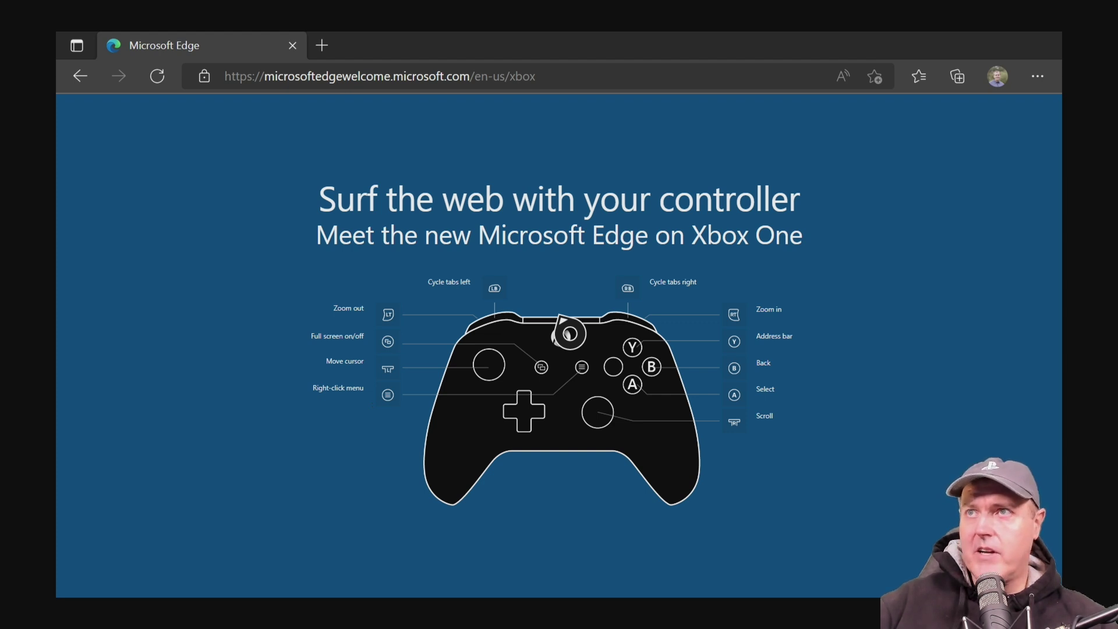
Locate the Microsoft Edge tile among the pins in My games & apps, and return to the browser.
key(super)
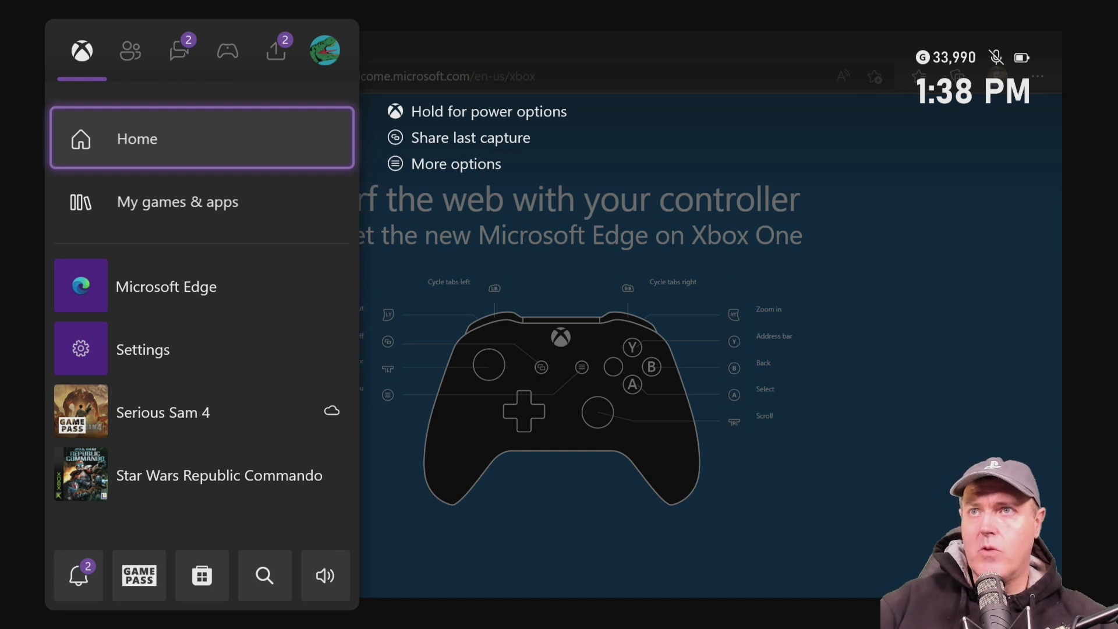
key(Down)
key(Return)
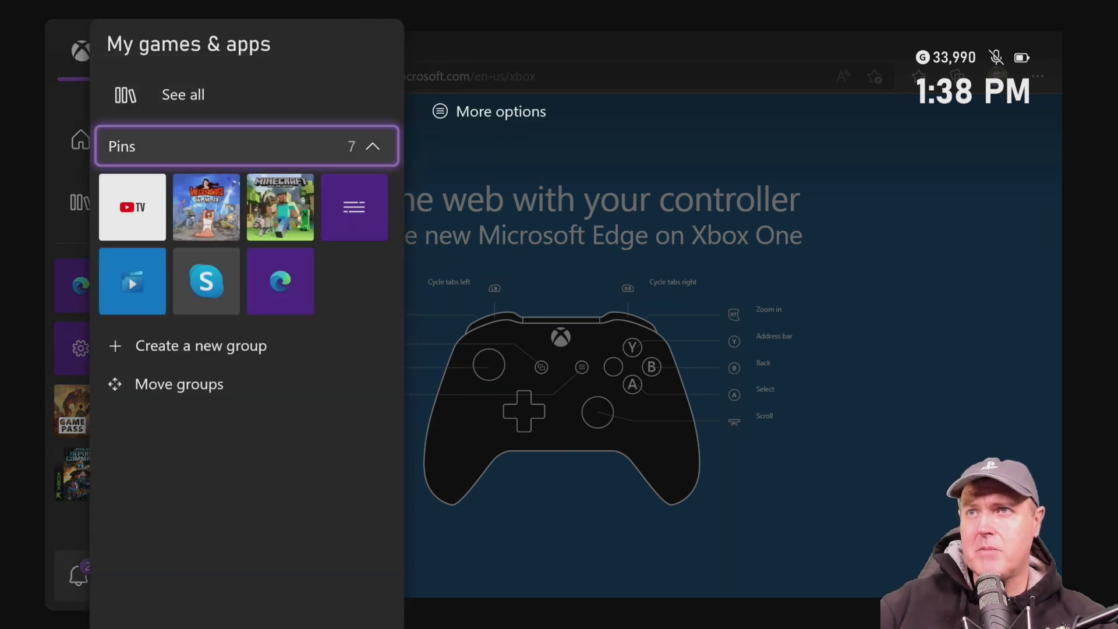
key(Down)
key(Down)
key(Right)
key(Right)
key(Right)
key(Left)
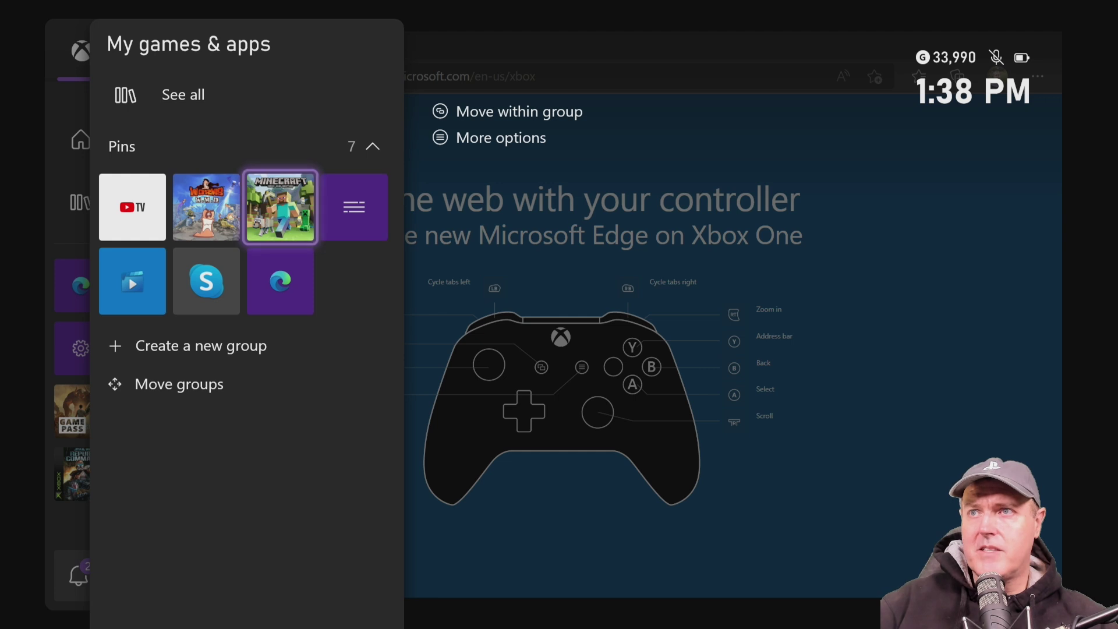
key(Down)
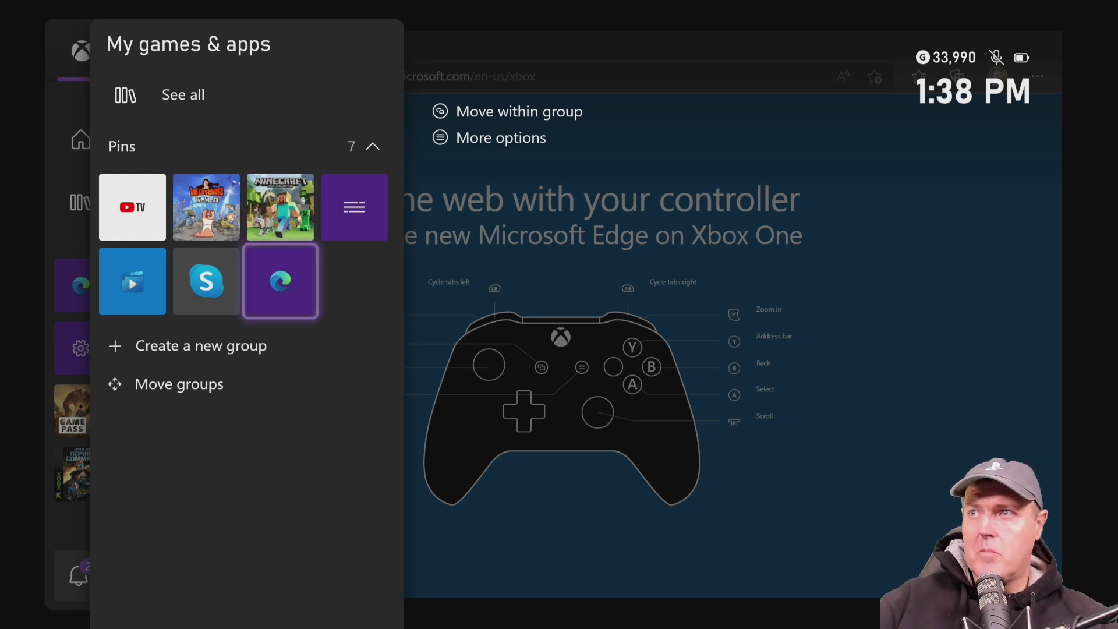
key(Escape)
key(Escape)
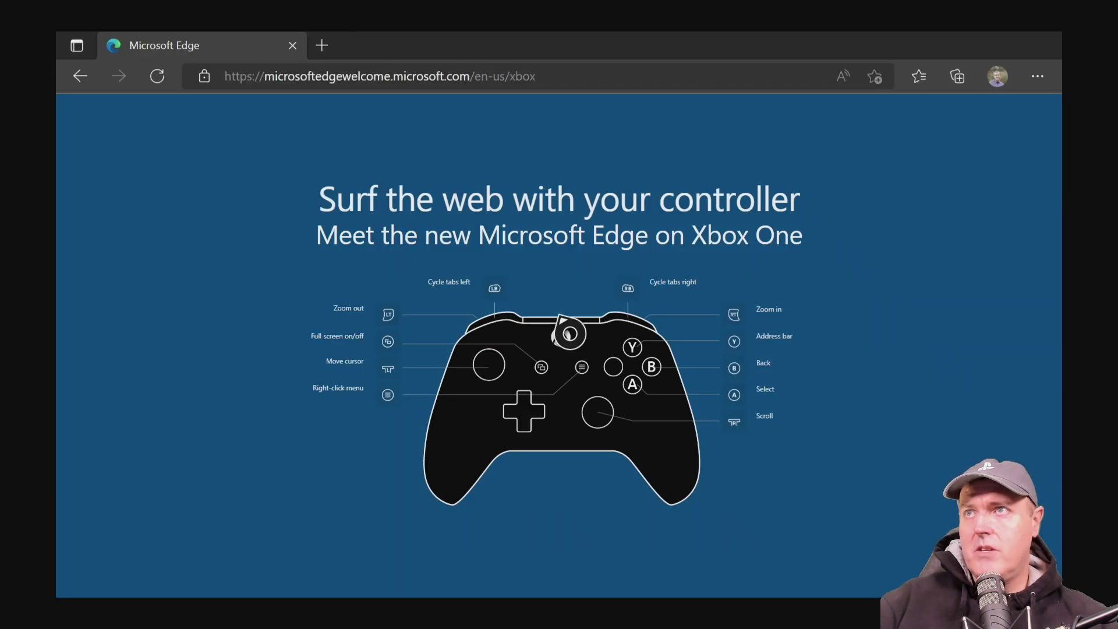
Go to tinyurl.com/3mtv5vhr in Edge and allow the site to open Microsoft Store.
click(423, 76)
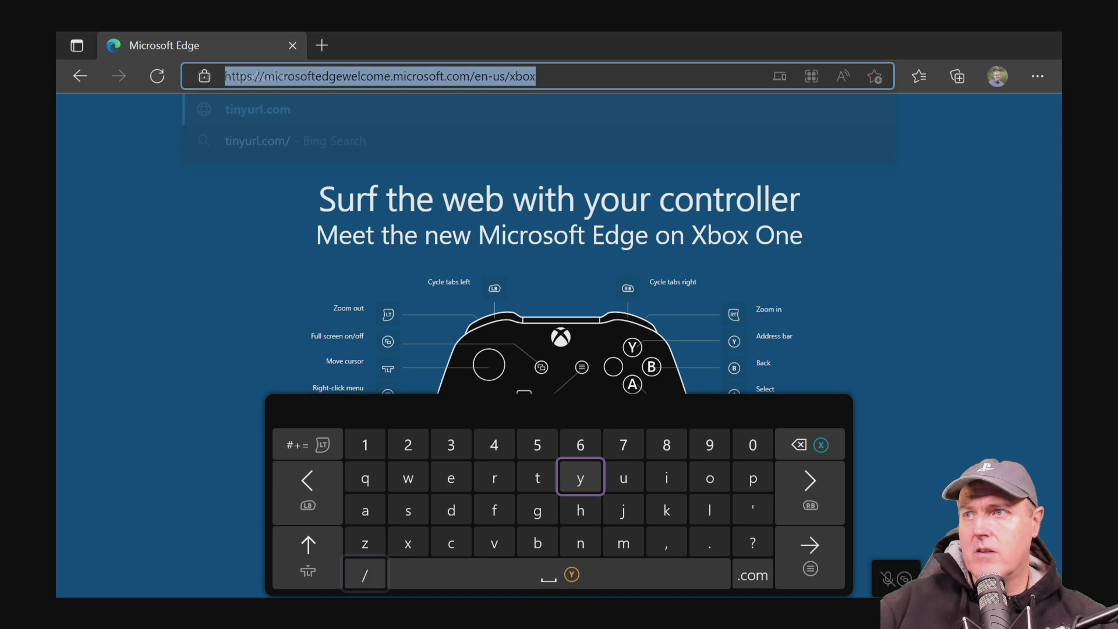
text(tinyurl.com/3mtv5vhr)
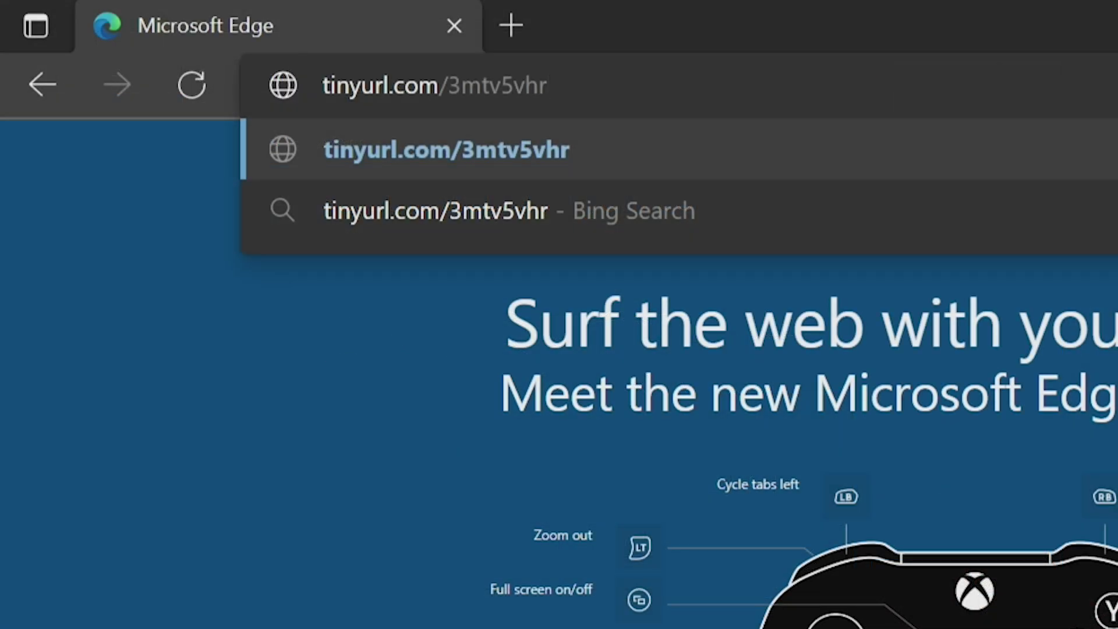
key(Return)
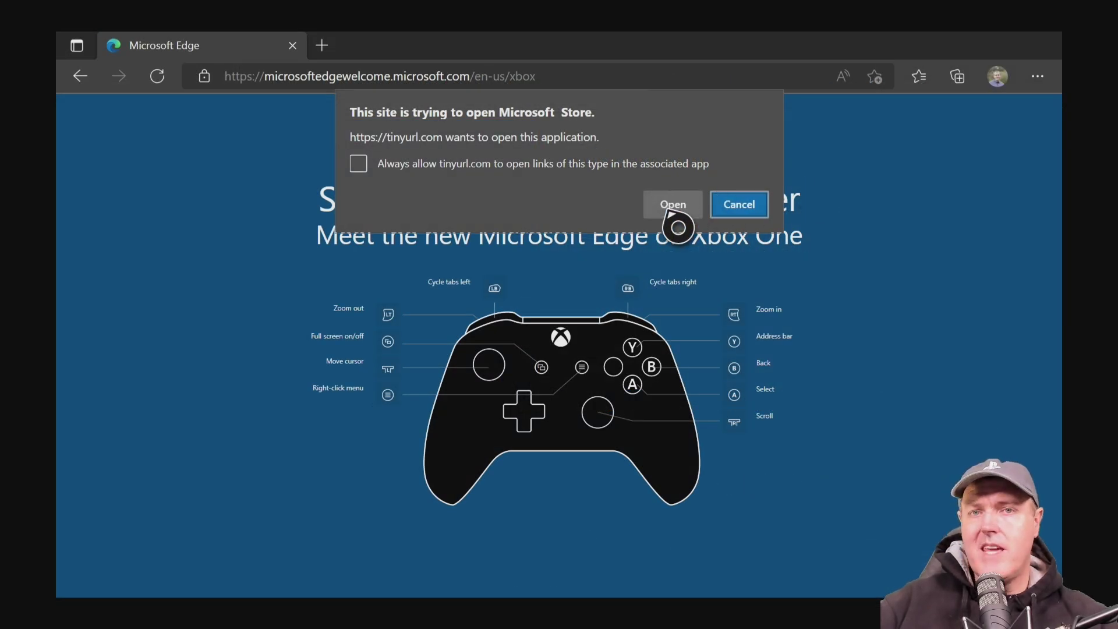
click(670, 214)
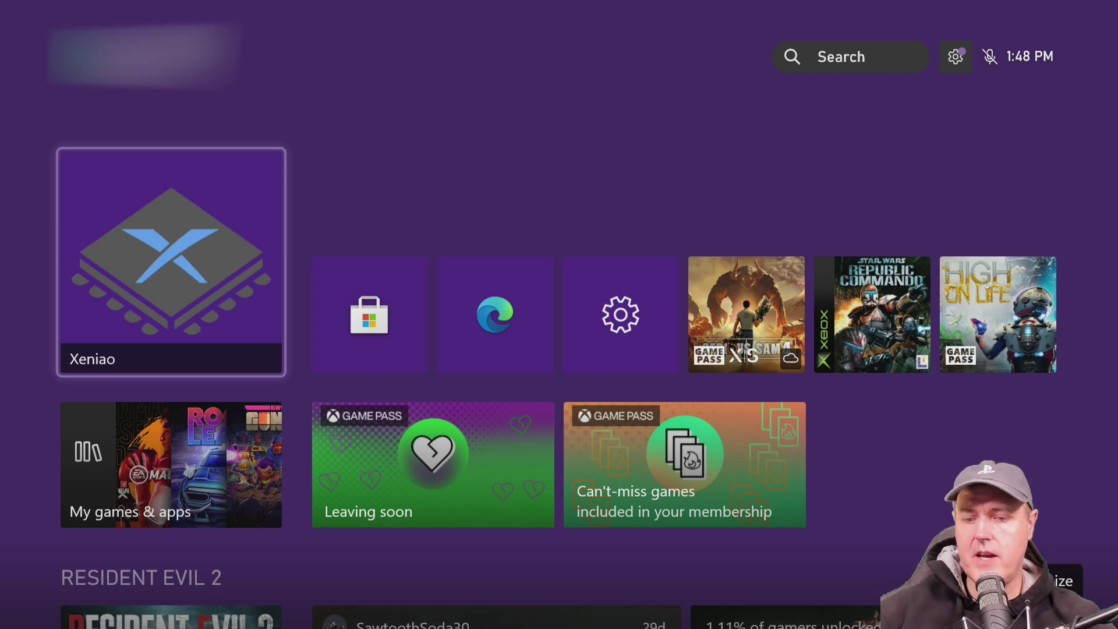
Launch Xeniao from the home screen and browse to Removable Disk (D:) in its file picker.
key(Return)
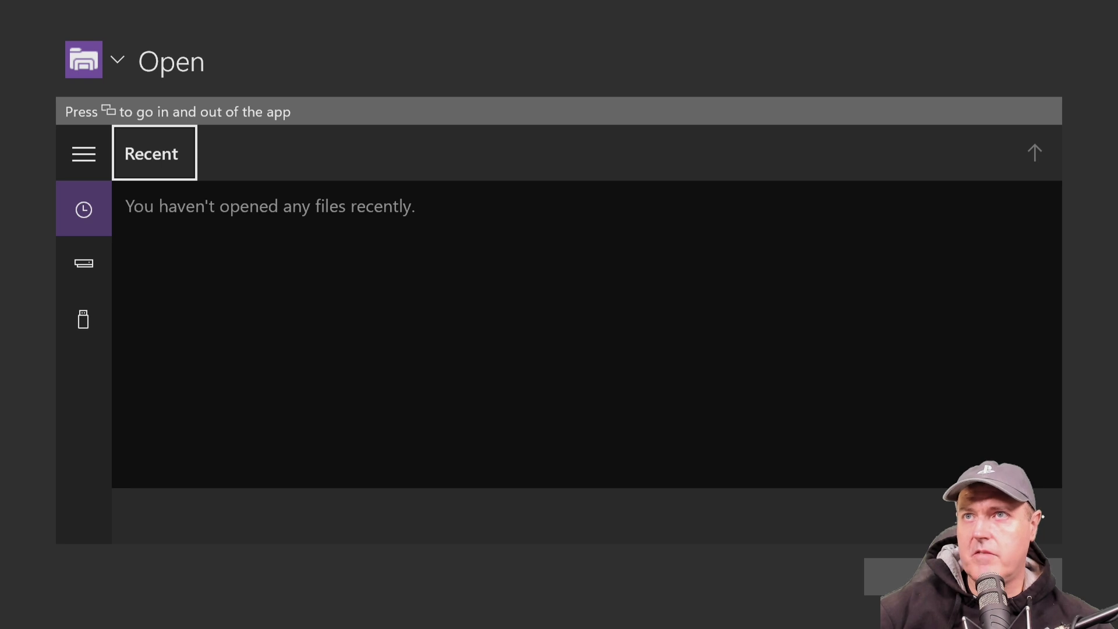
key(Left)
key(Down)
key(Down)
key(Down)
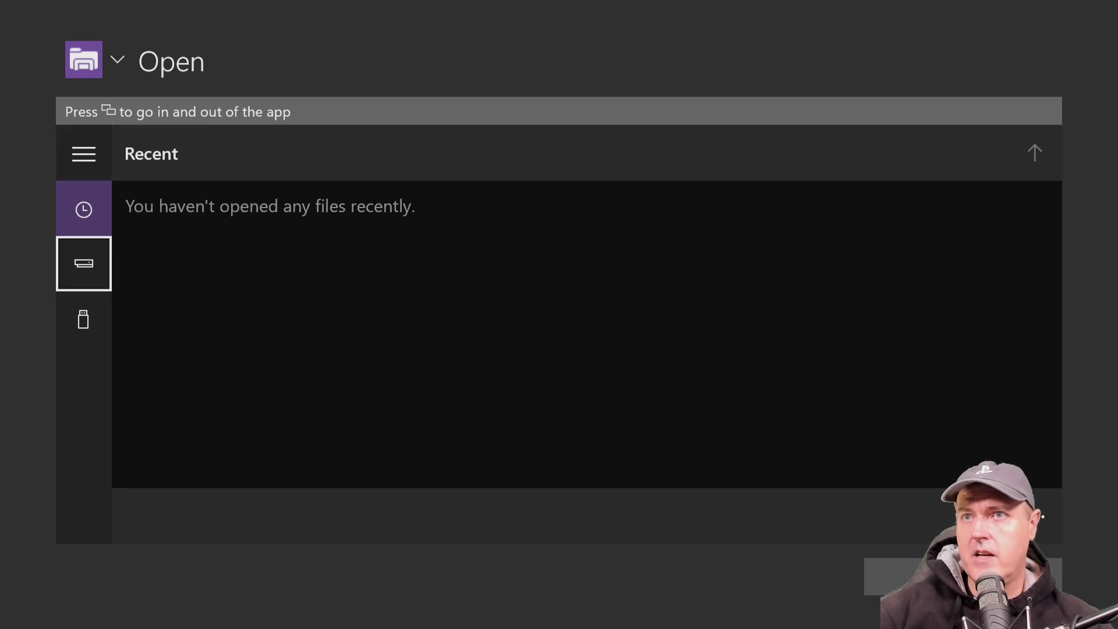
key(Return)
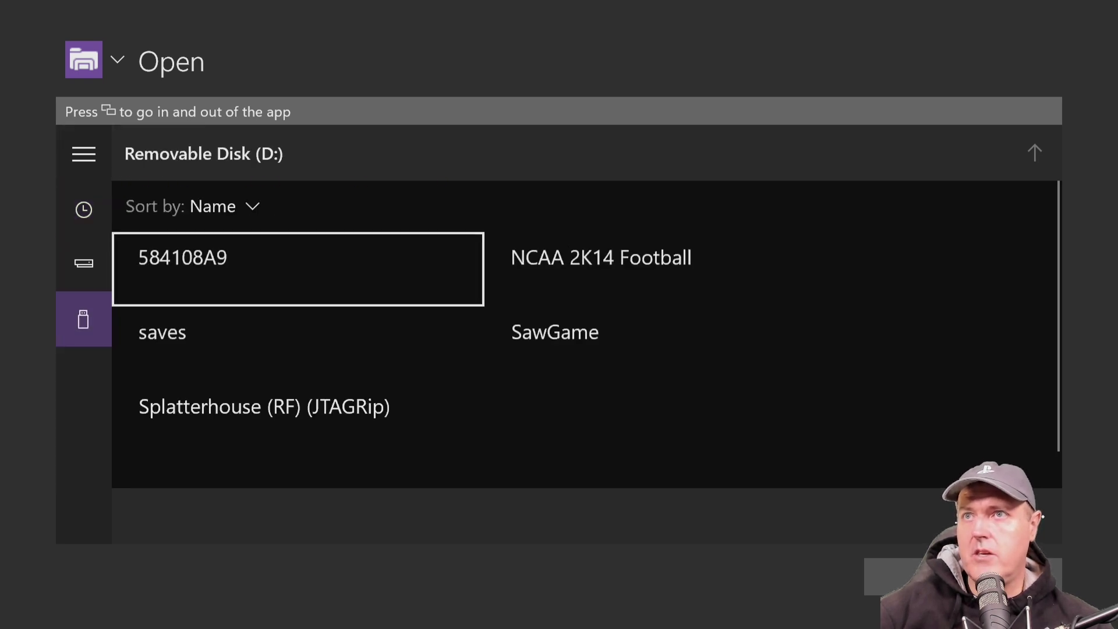
Look over the folders on the removable disk and open the NCAA 2K14 Football folder.
key(Up)
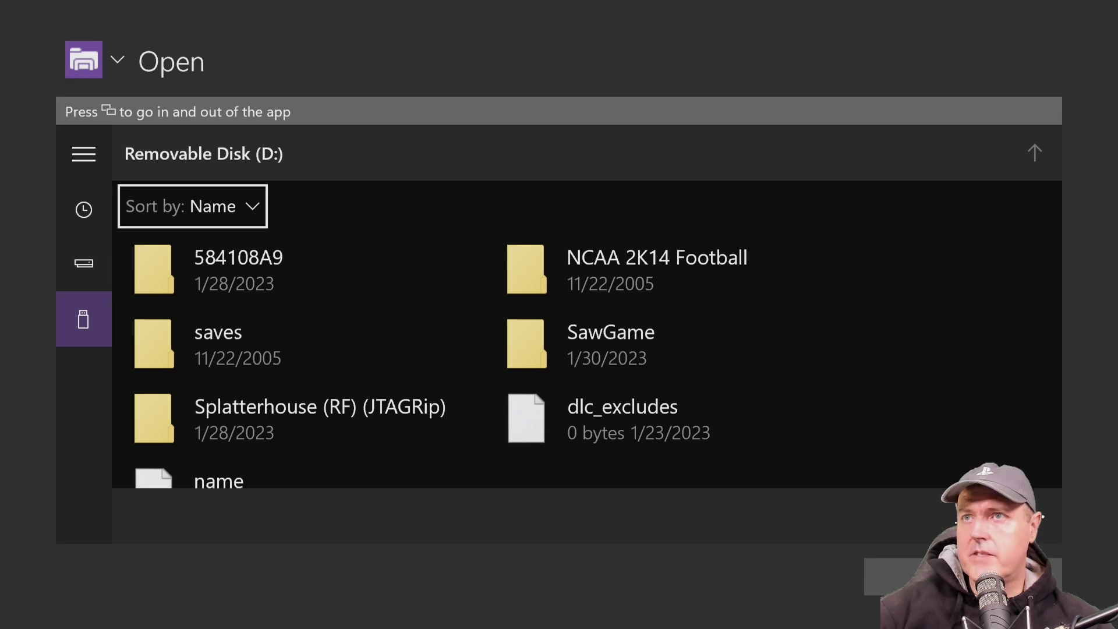
key(Down)
key(Down)
key(Down)
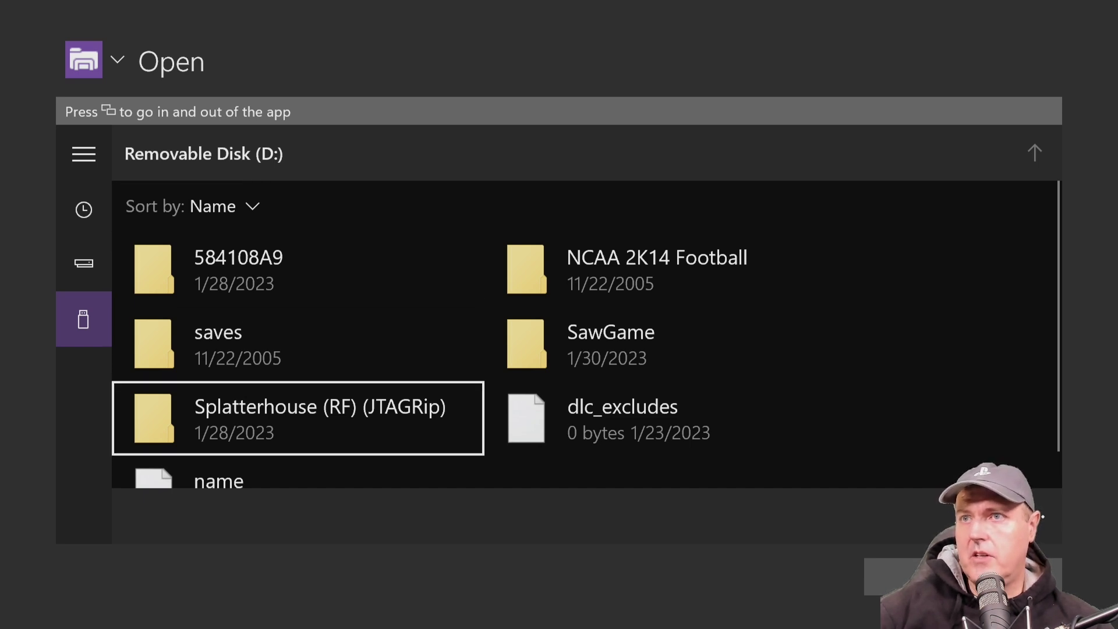
key(Up)
key(Up)
key(Up)
key(Down)
key(Right)
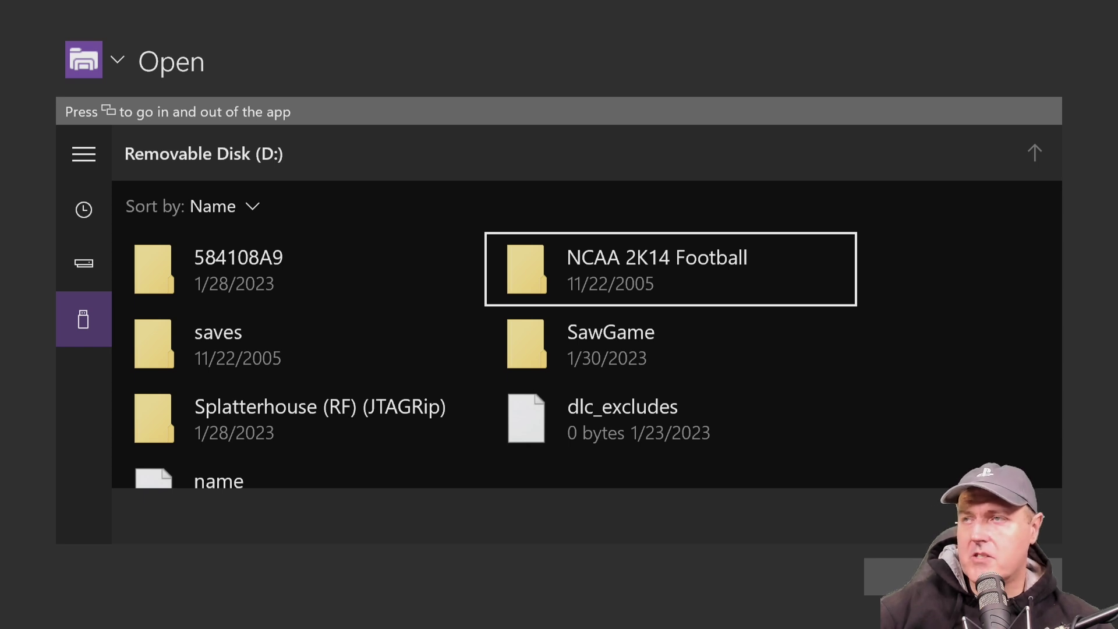
key(Return)
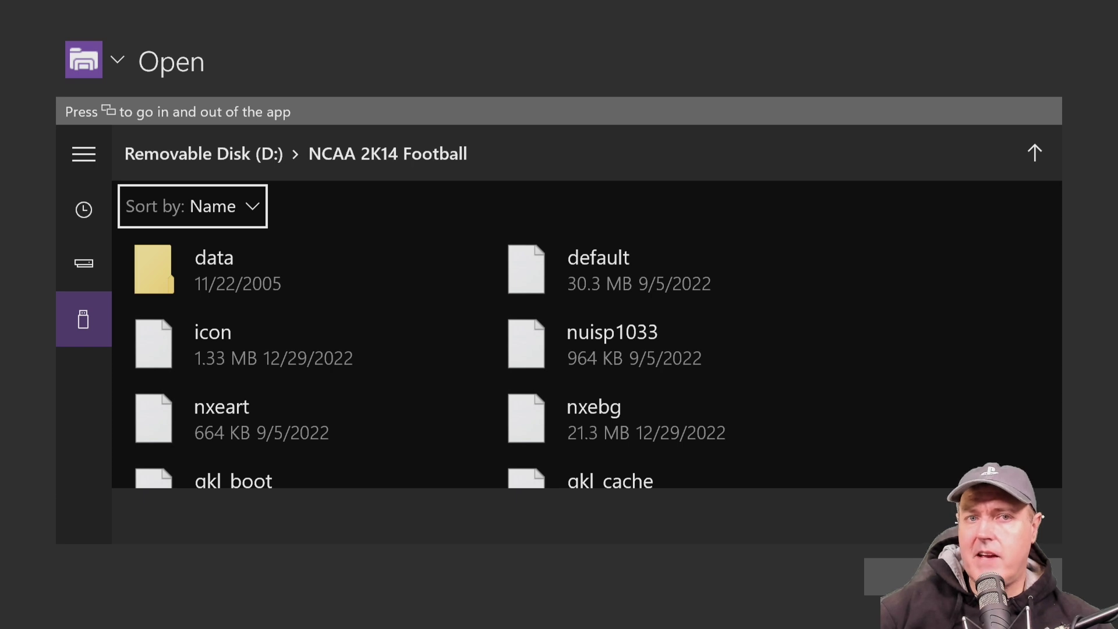
Load the file named default from the NCAA 2K14 Football folder to start the game.
key(Down)
key(Right)
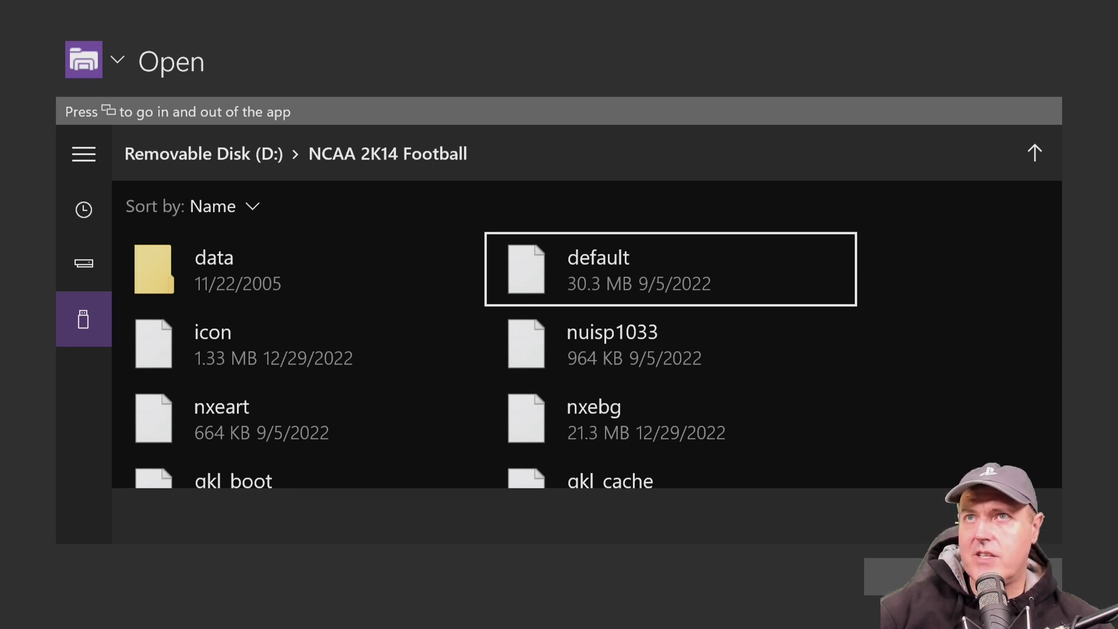
key(Return)
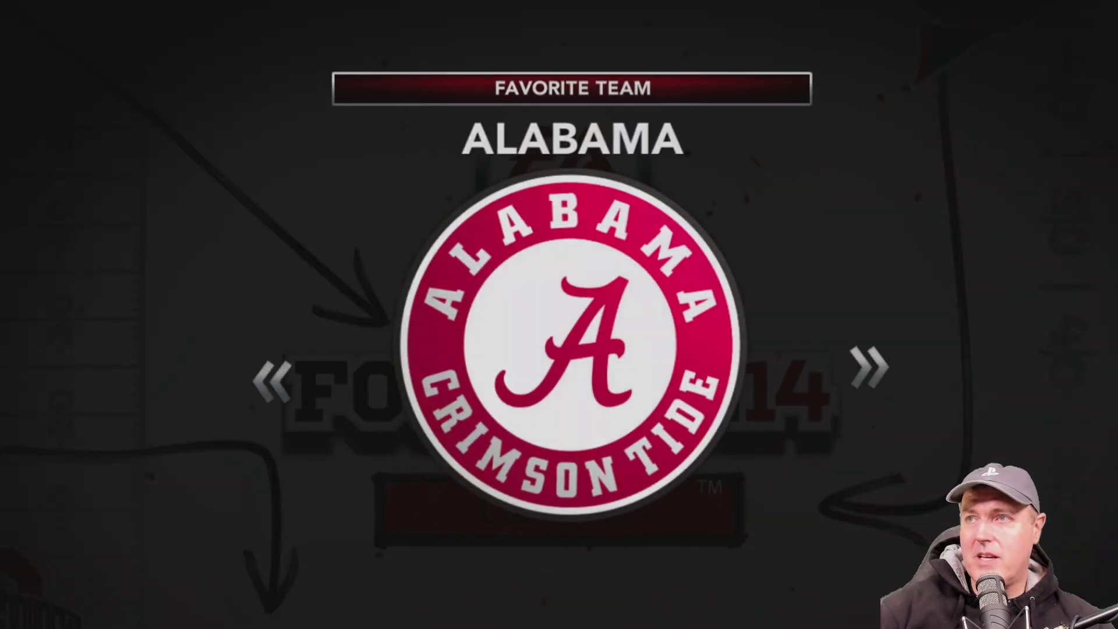
Accept Alabama as the favorite team and browse the game's main menu as far as One-Button Mode.
key(Return)
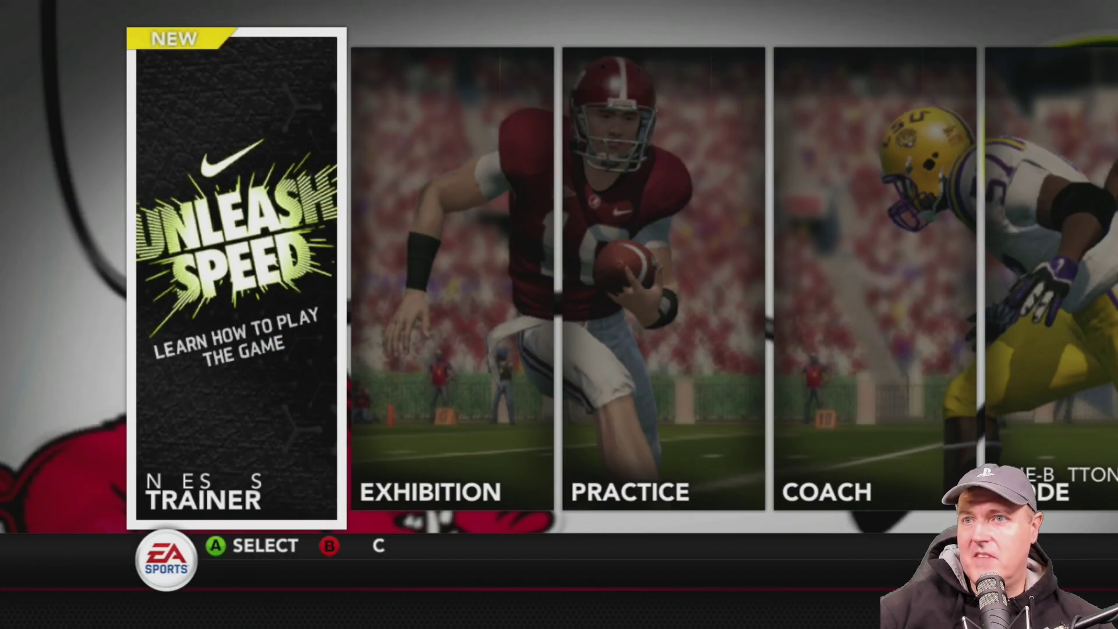
key(Right)
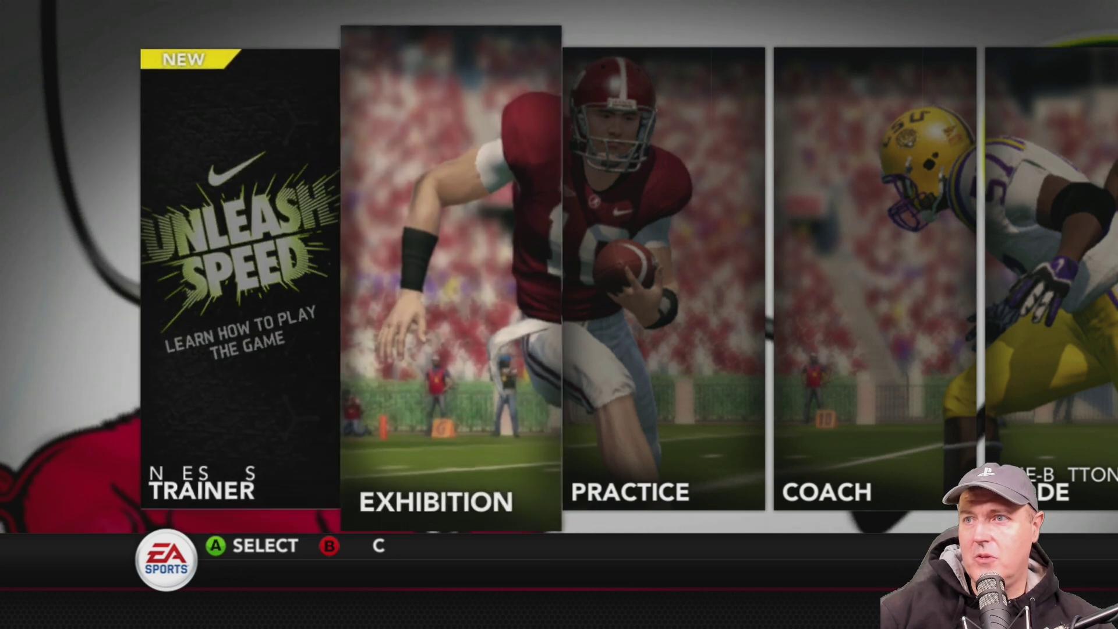
key(Left)
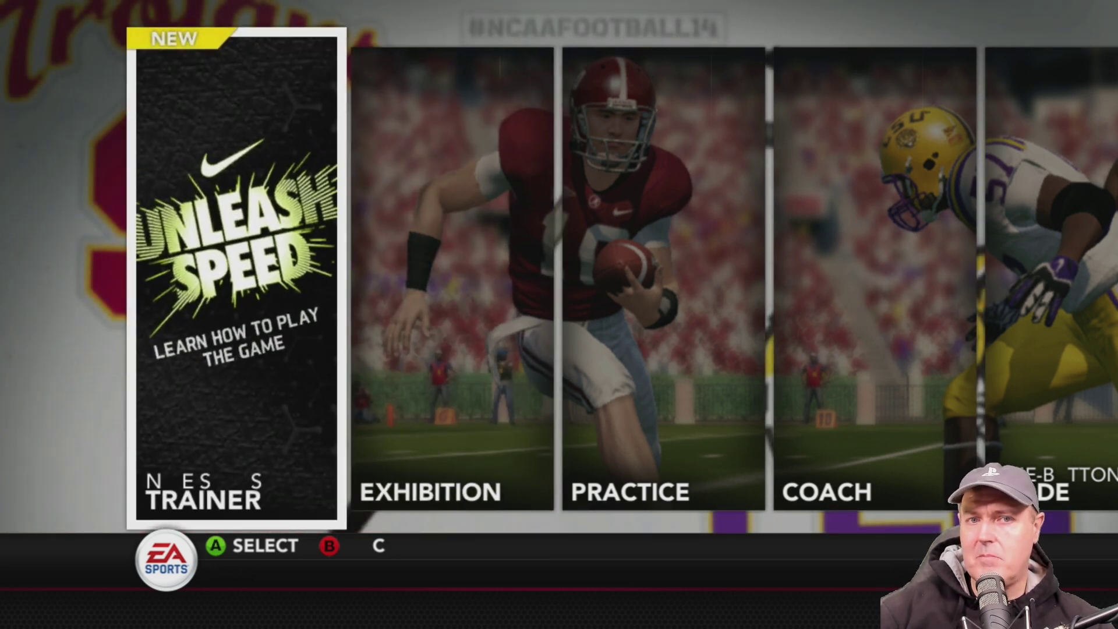
key(Right)
key(Right)
key(Right)
key(Right)
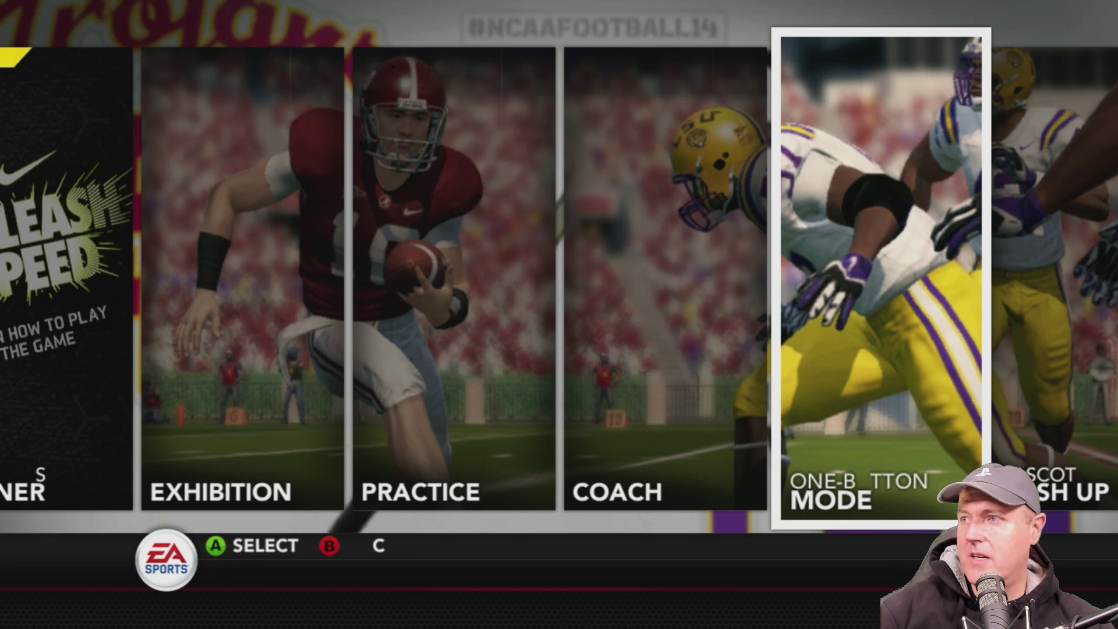
Browse through the remaining main menu modes and open Exhibition.
key(Right)
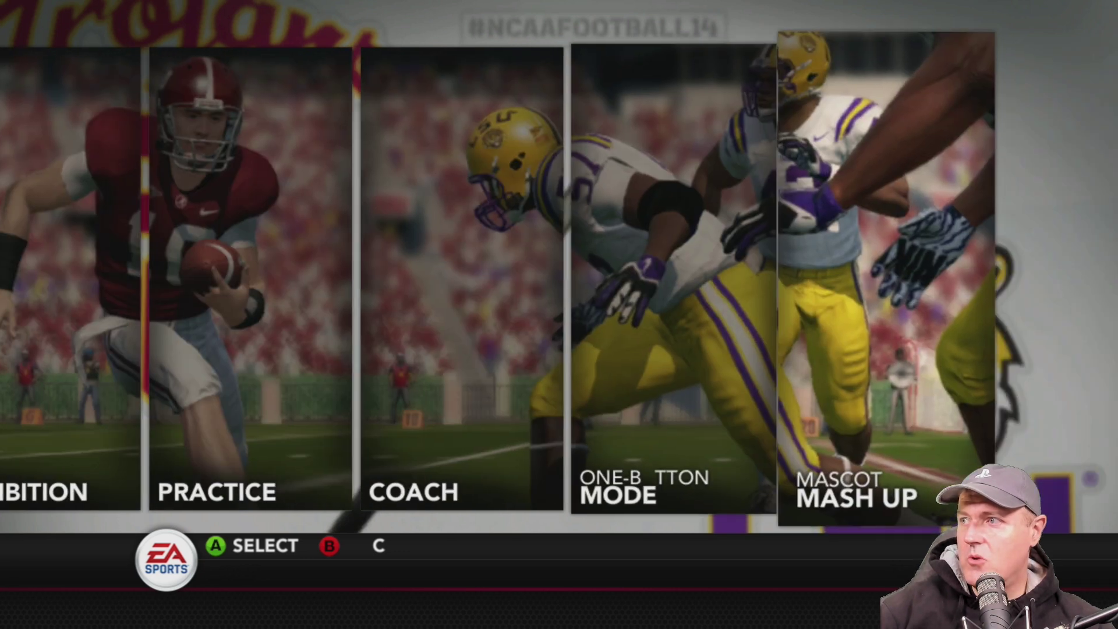
key(Left)
key(Left)
key(Left)
key(Left)
key(Left)
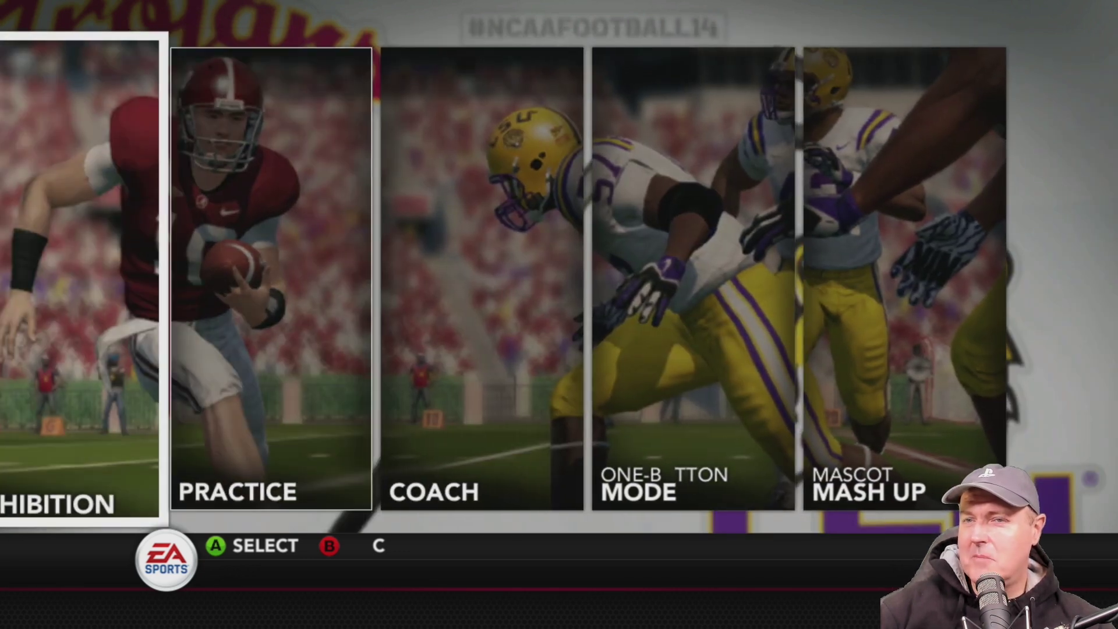
key(Right)
key(Return)
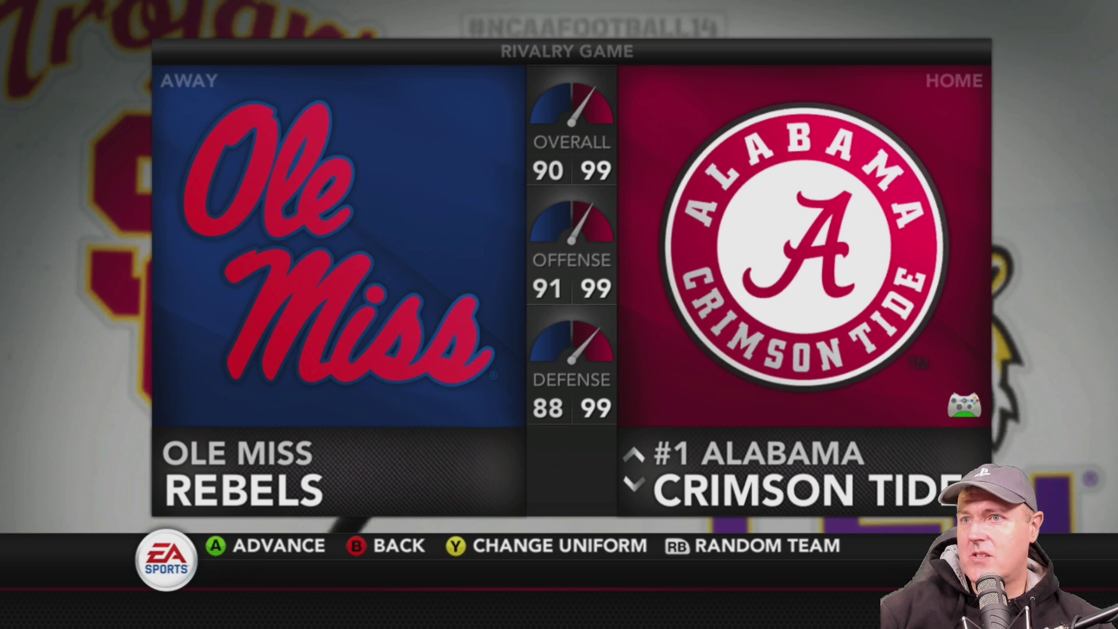
Accept the Ole Miss versus Alabama matchup with Regular controls and go through the coin toss choices.
key(Return)
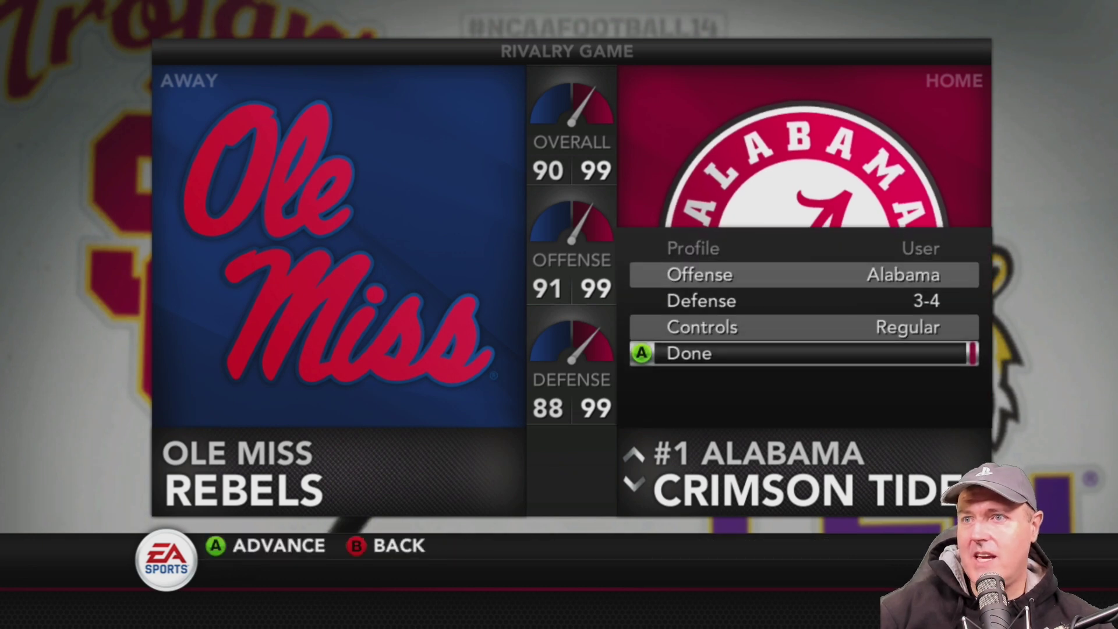
key(Return)
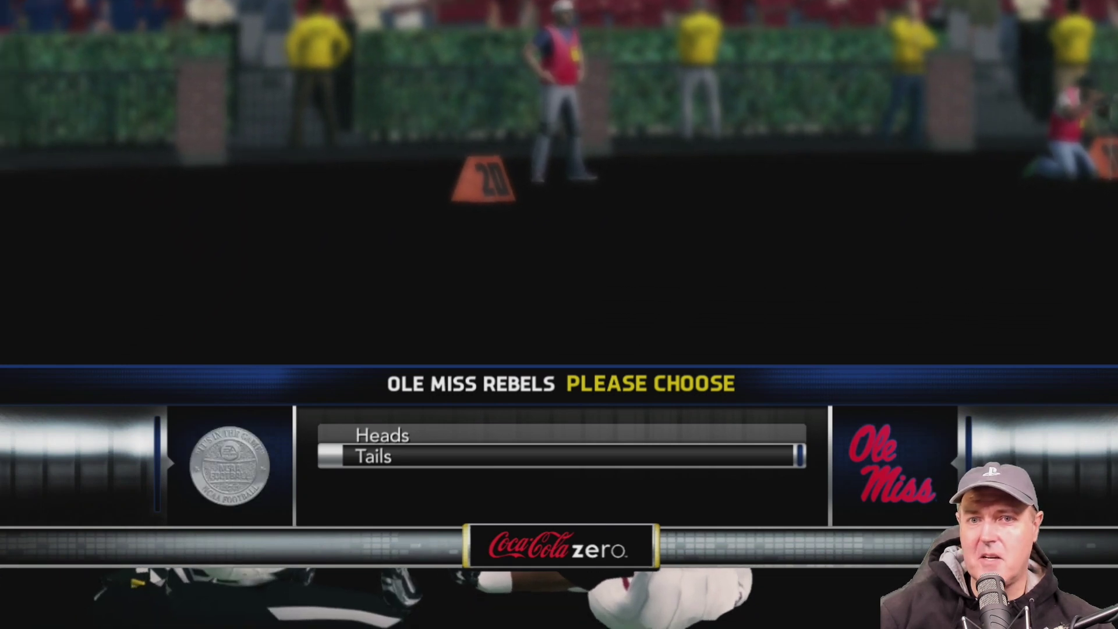
key(Return)
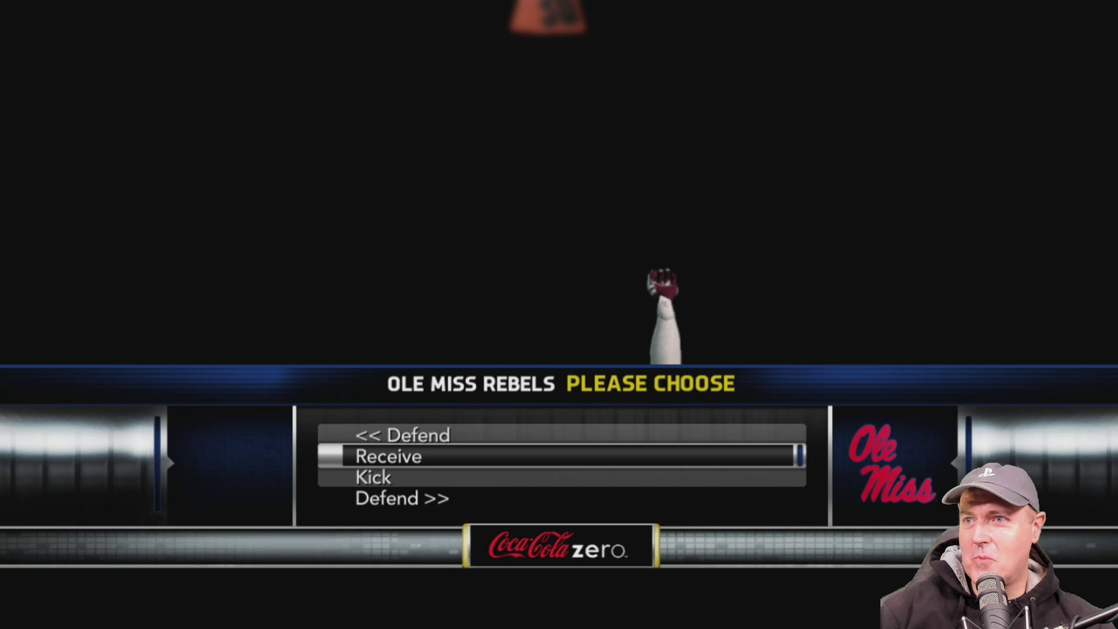
key(Down)
key(Return)
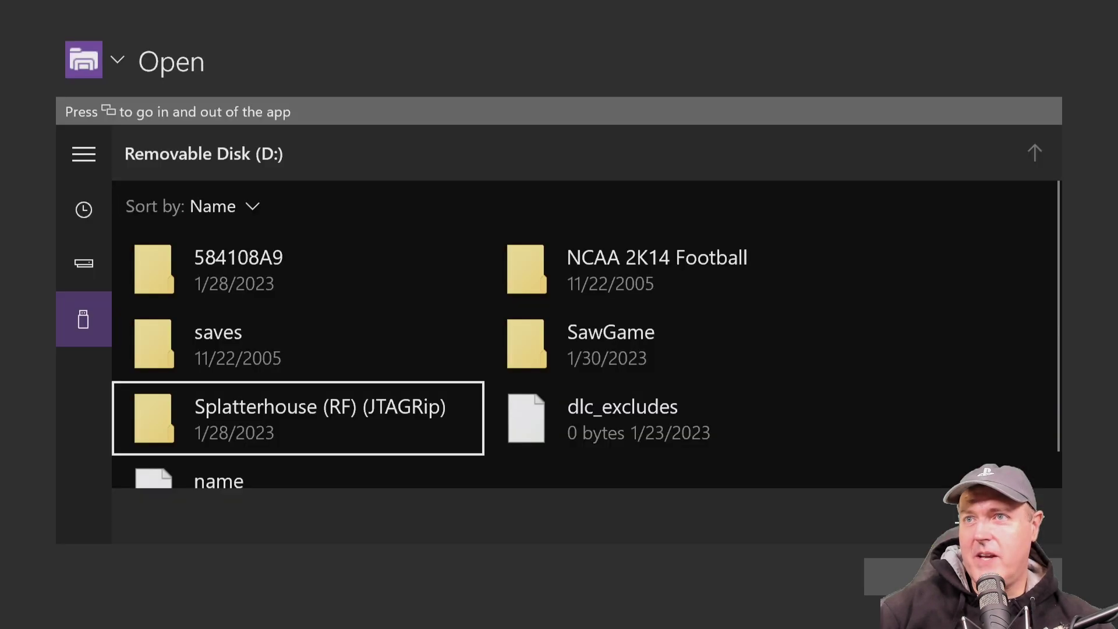
Open the Splatterhouse (RF) (JTAGRip) folder on the removable disk and start the game from it.
key(Return)
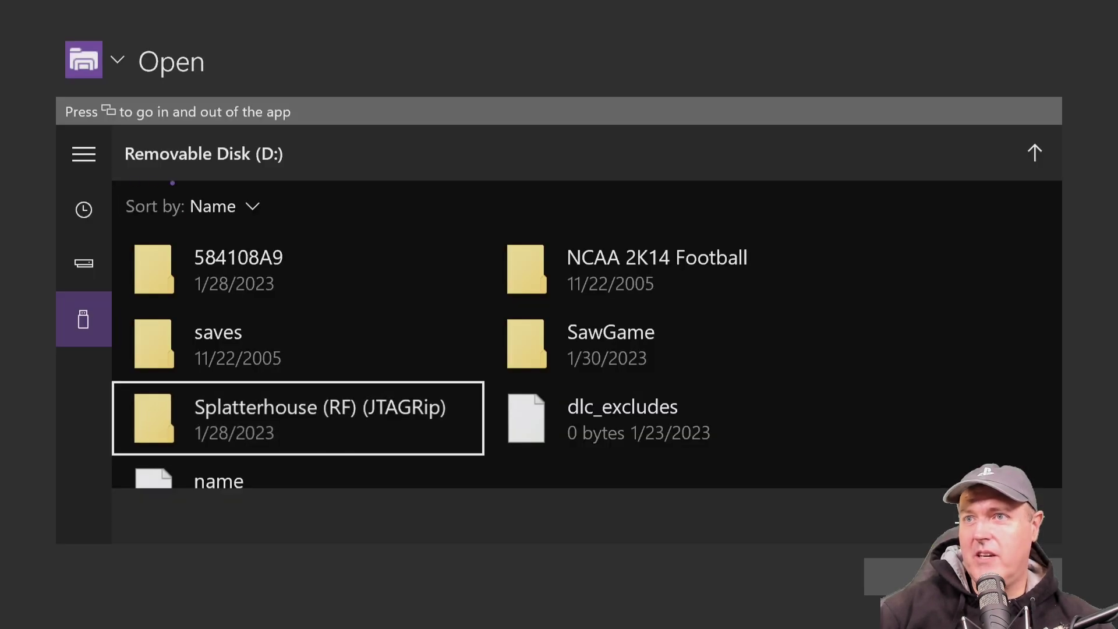
key(Up)
key(Left)
key(Down)
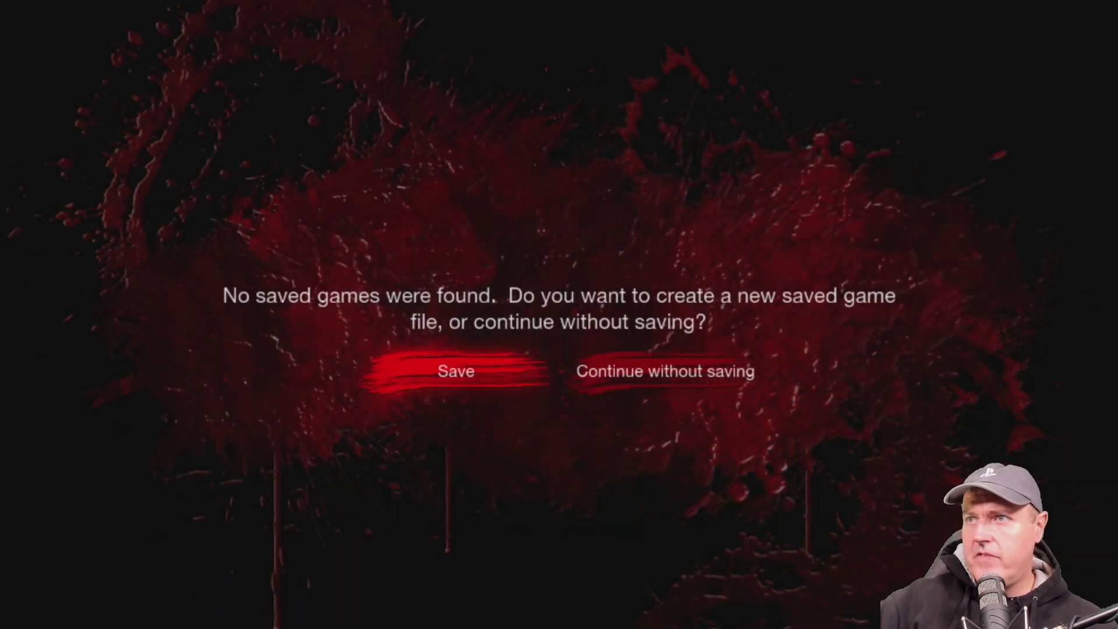
Create a new saved game file in Splatterhouse and continue past the auto save notice.
key(Right)
key(Left)
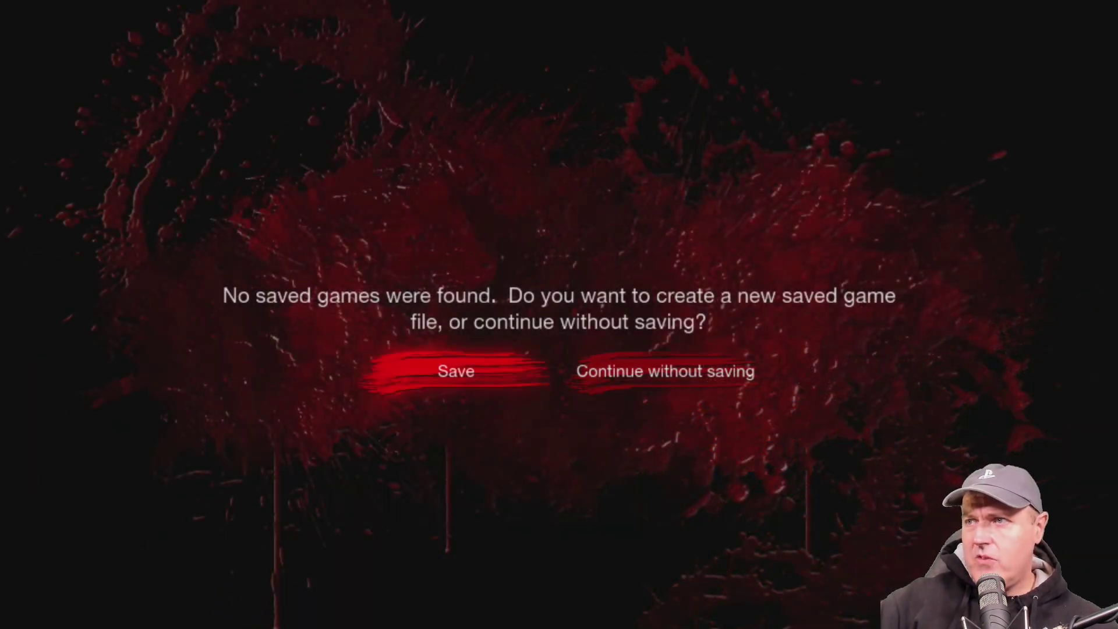
key(Return)
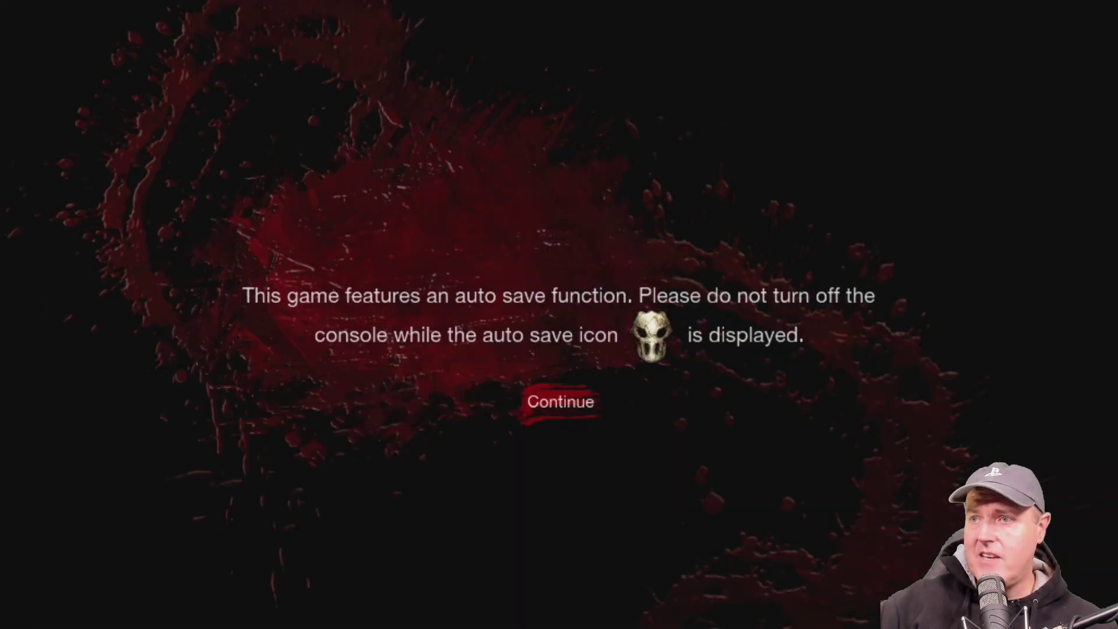
key(Return)
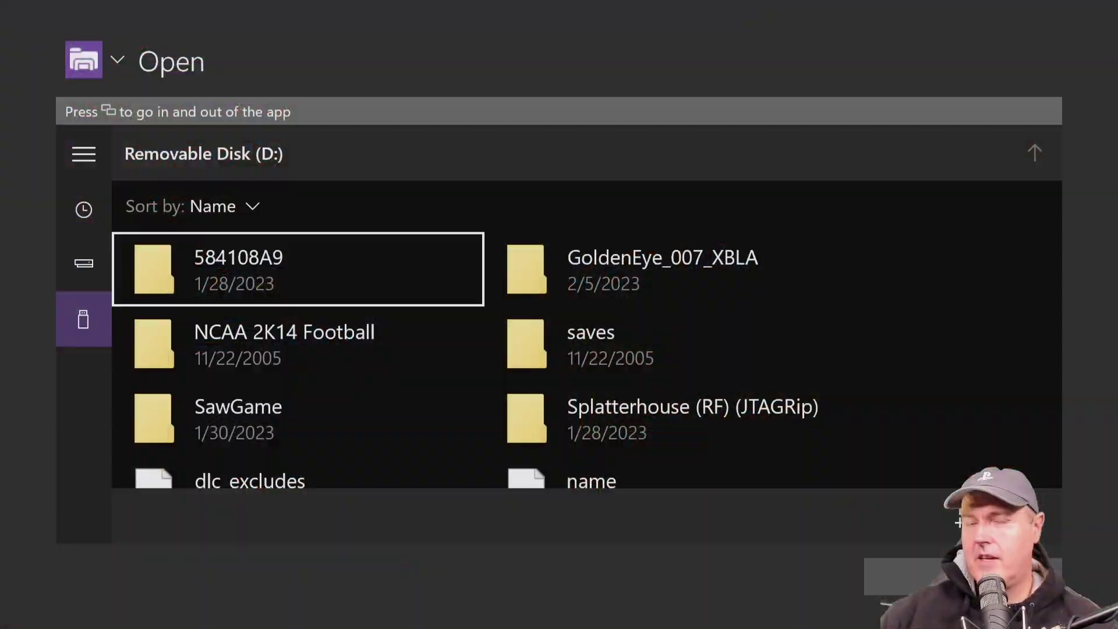
Open the Bean folder inside GoldenEye_007_XBLA on the removable disk and load the file named default.
click(661, 269)
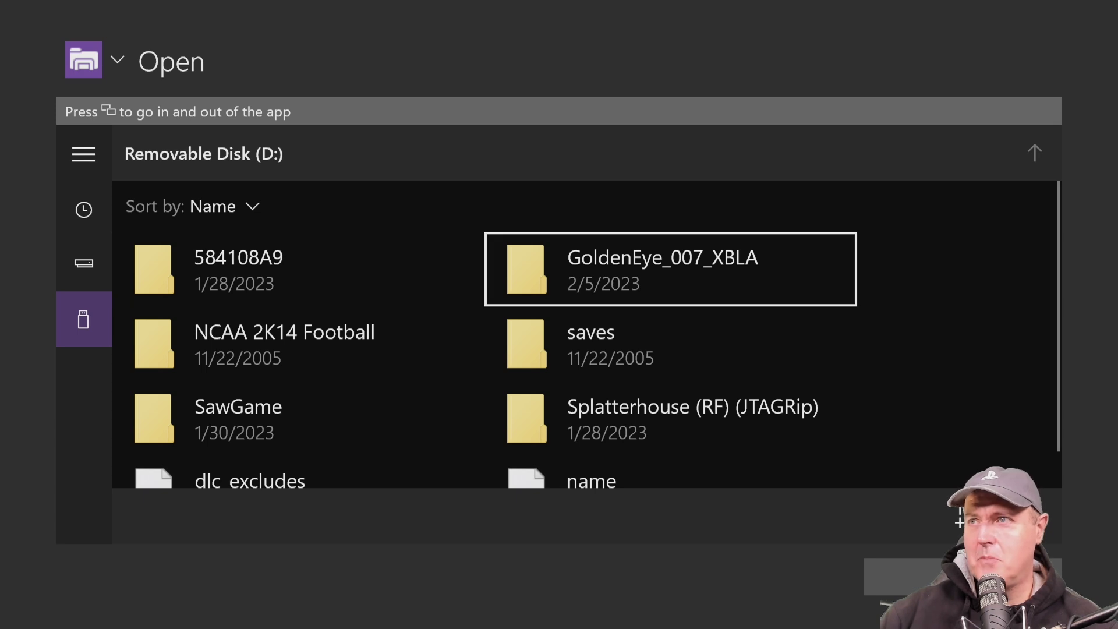
key(Return)
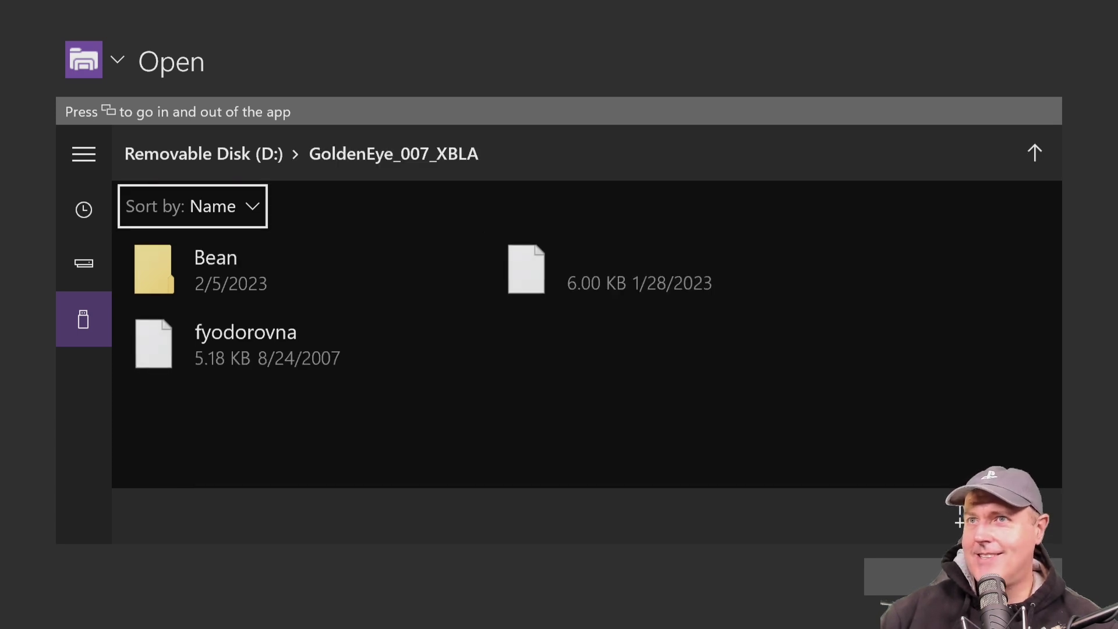
key(Down)
key(Return)
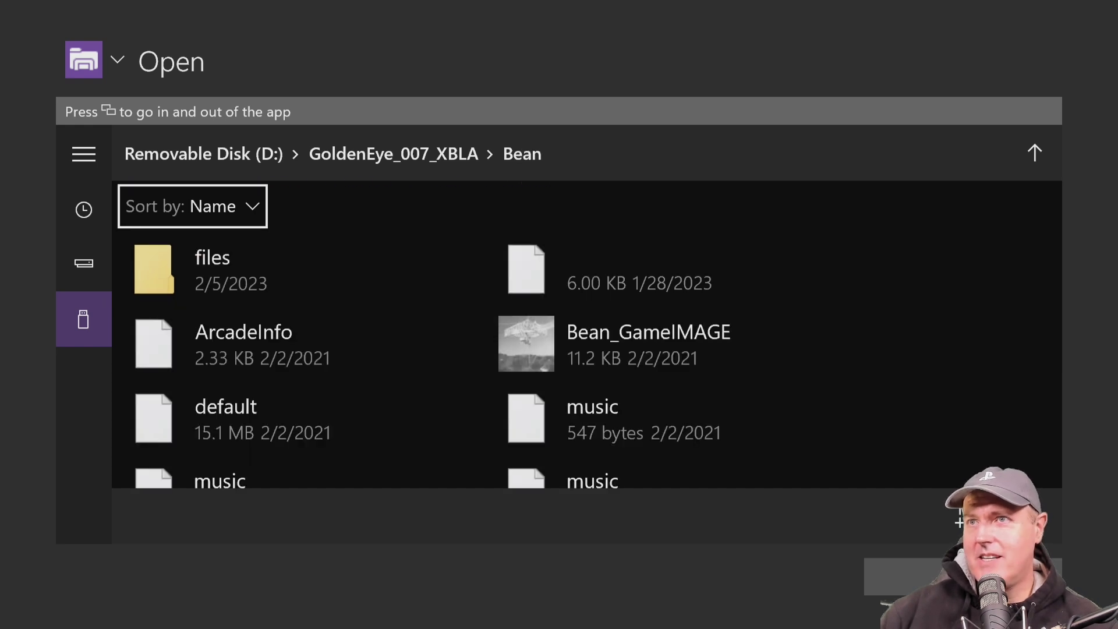
key(Down)
key(Down)
key(Down)
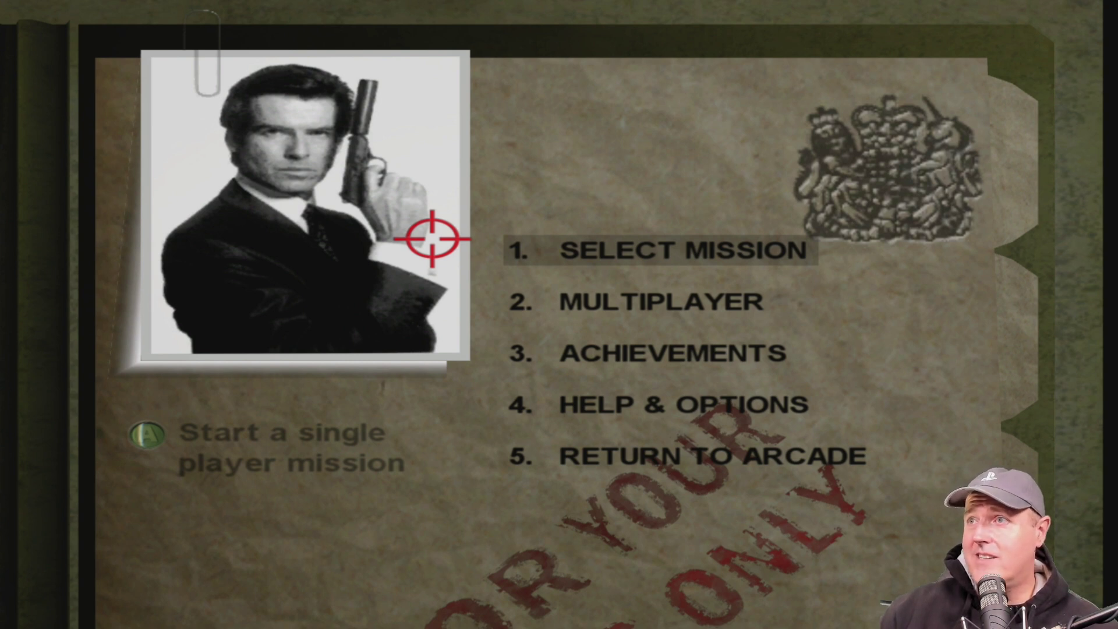
Start the single-player mission Arkangelsk, Part i: Dam, on Agent difficulty.
click(594, 242)
click(156, 106)
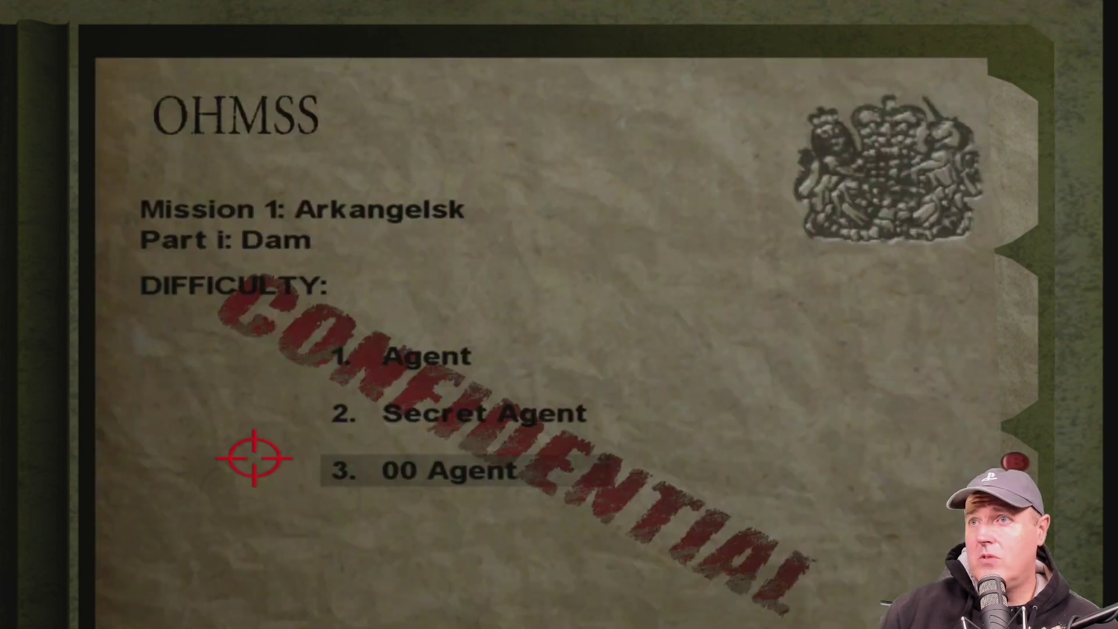
click(291, 362)
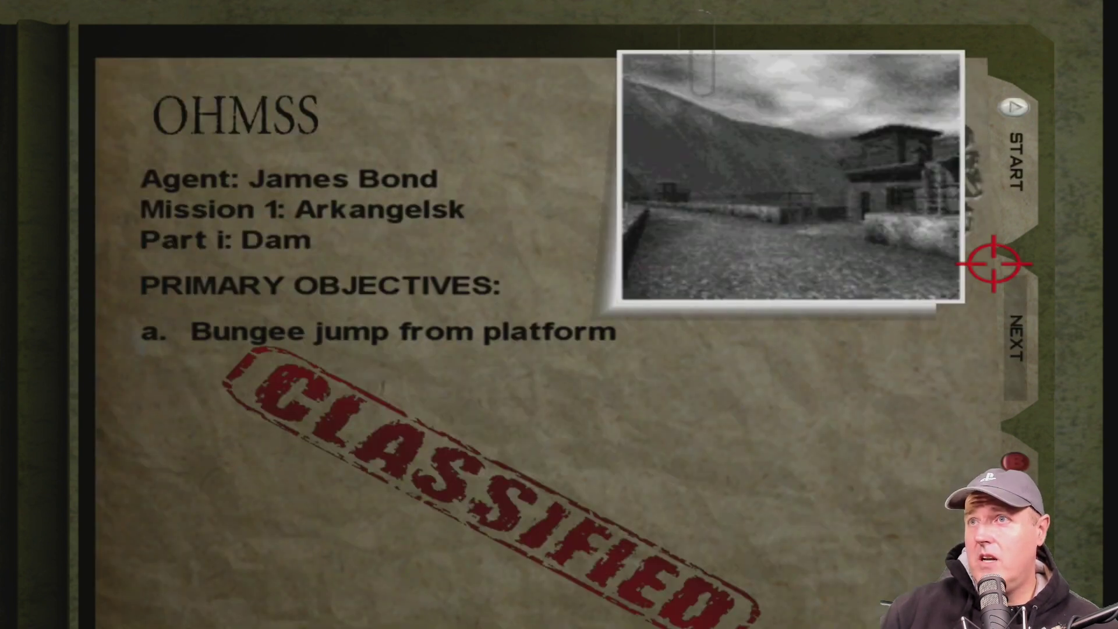
click(1016, 174)
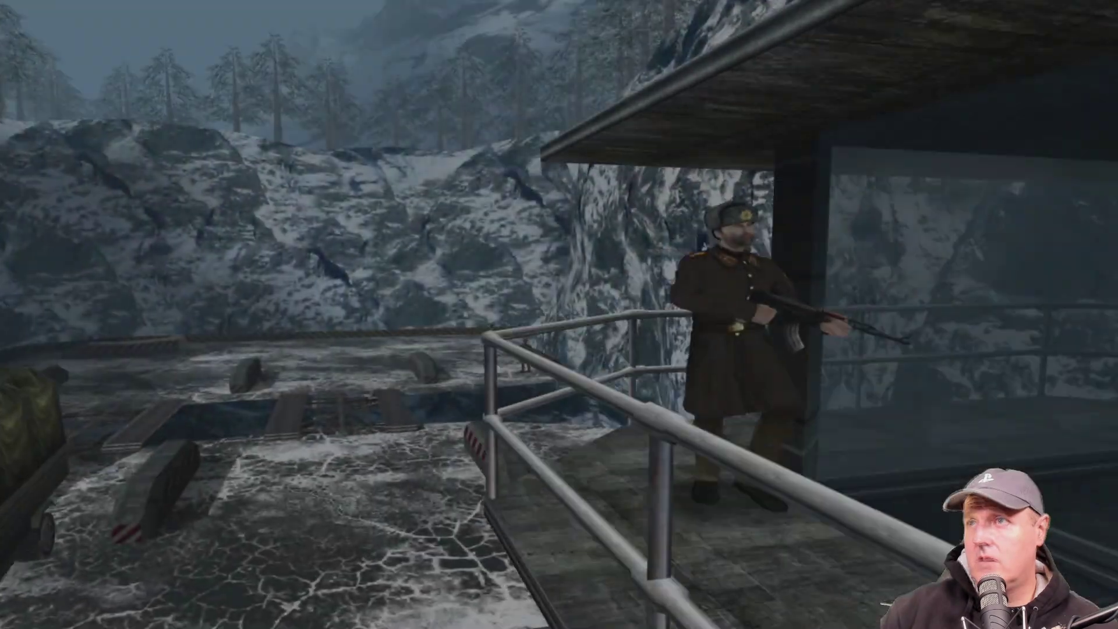